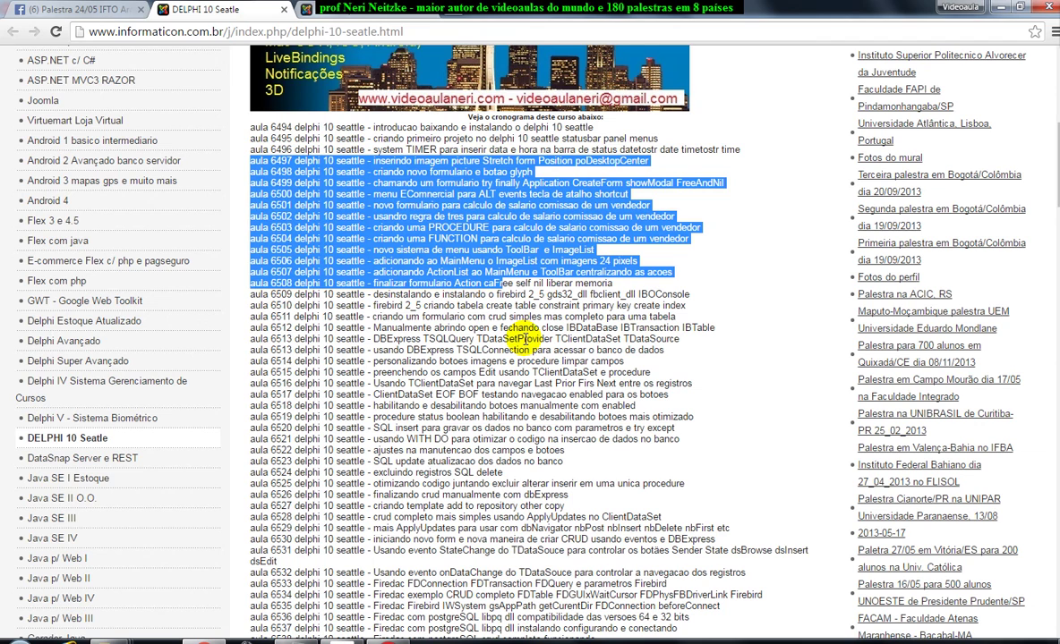
Step: Open the DataSnap Server e REST course page from the course site's left menu
{"action": "left_click", "coordinate": [80, 458]}
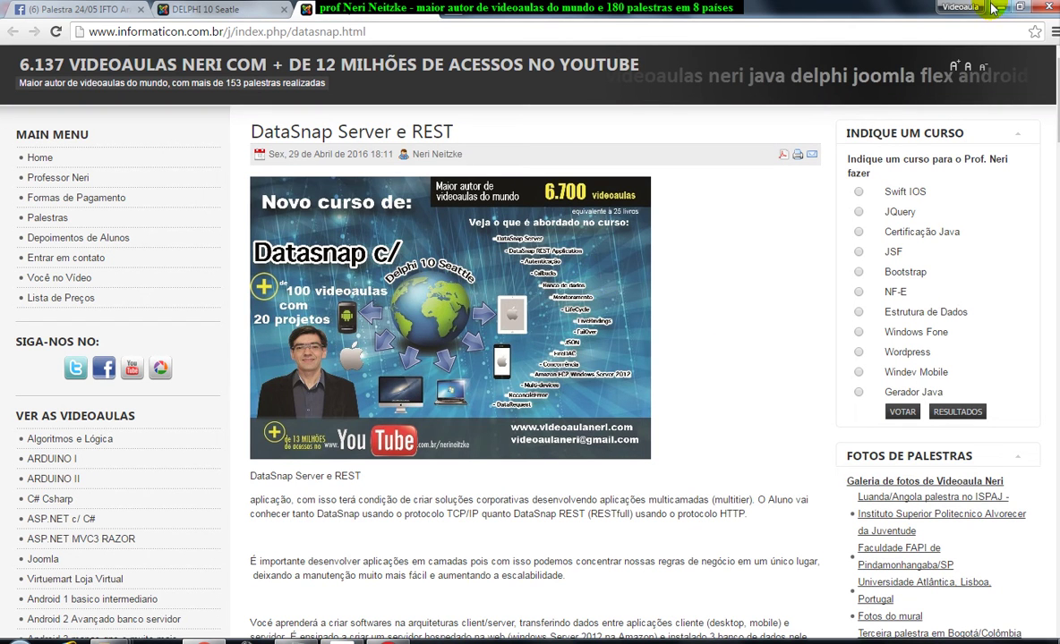
Step: In RAD Studio, nudge Button1 to a slightly new position on Form1, then bring up the Start menu
{"action": "key", "text": "alt+Tab"}
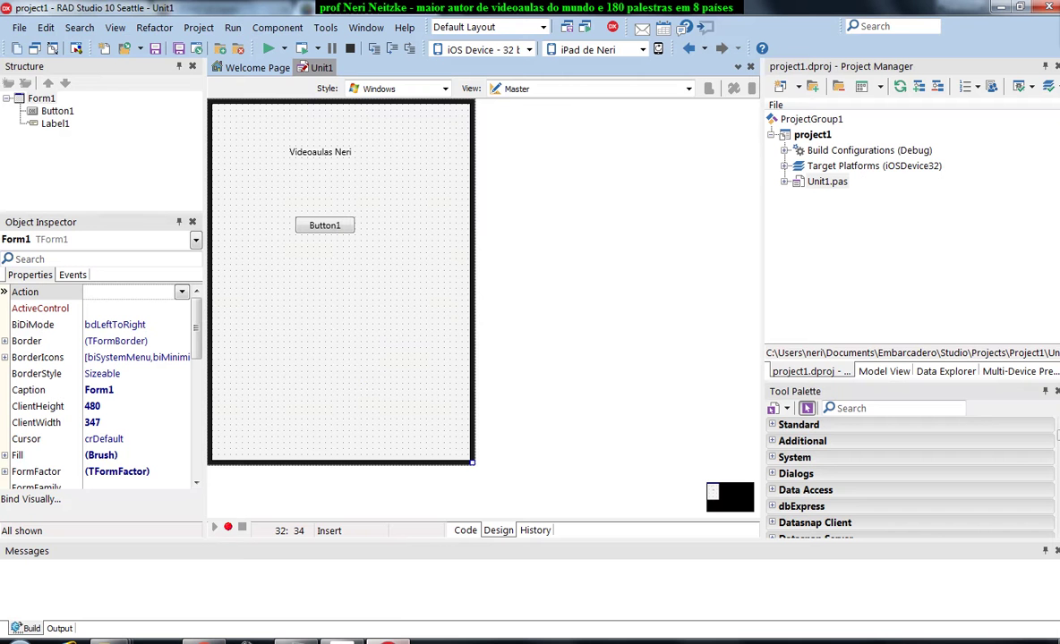
{"action": "left_click_drag", "start_coordinate": [316, 230], "coordinate": [310, 246]}
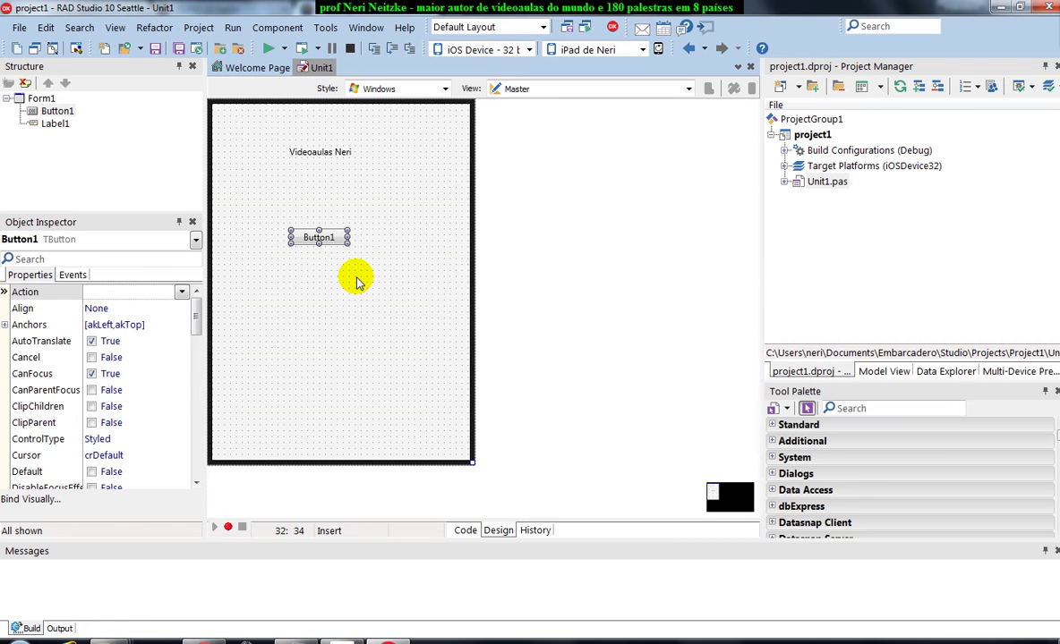
{"action": "left_click", "coordinate": [345, 289]}
{"action": "left_click_drag", "start_coordinate": [324, 237], "coordinate": [330, 231]}
{"action": "left_click", "coordinate": [329, 256]}
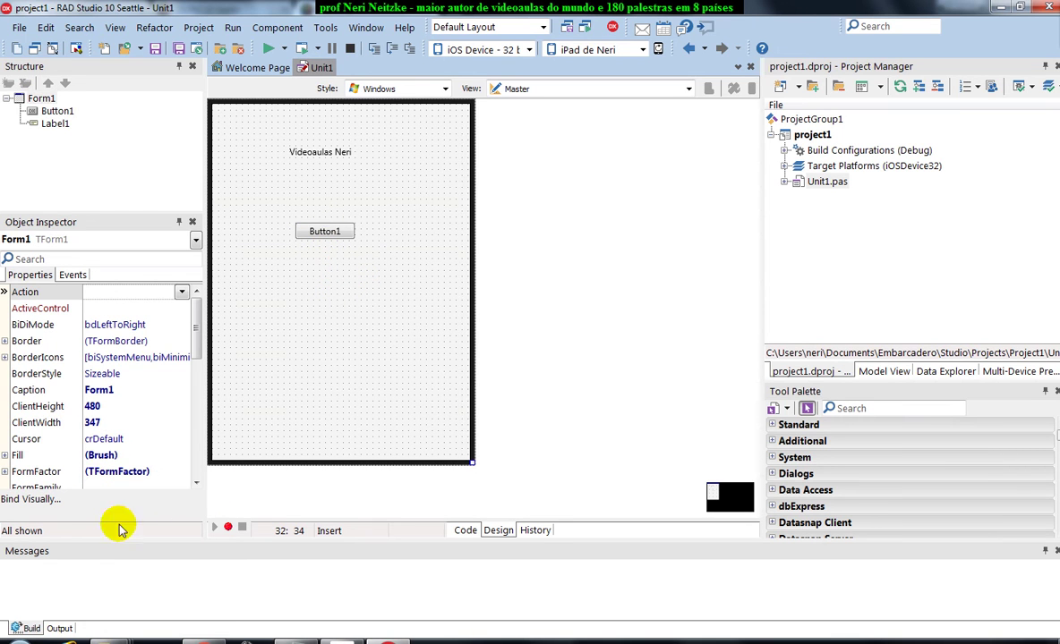
{"action": "left_click", "coordinate": [19, 639]}
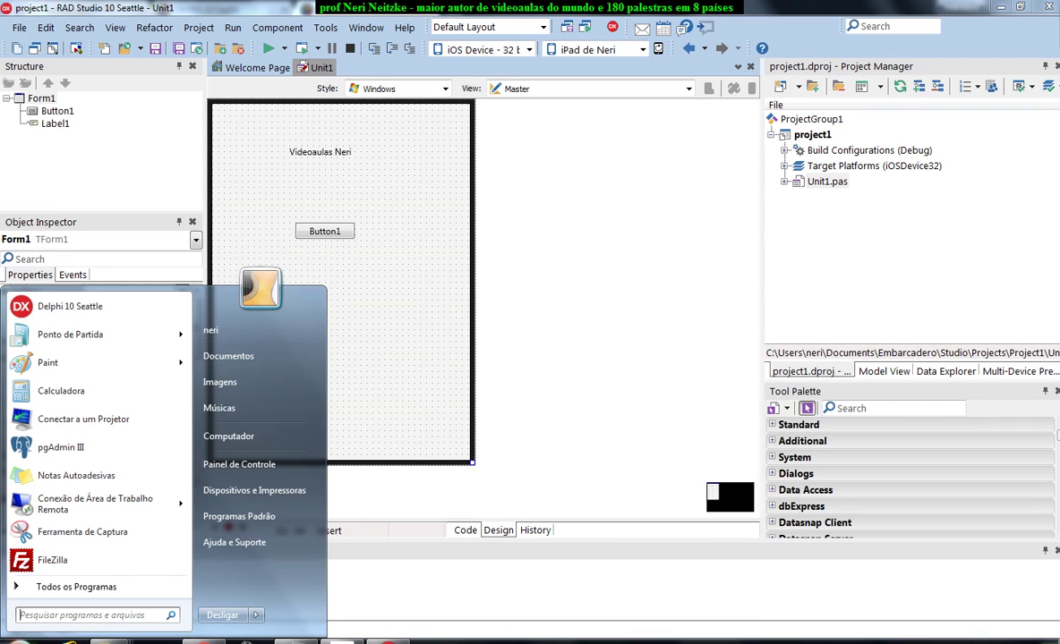
Step: Launch pgAdmin III and connect to the PostgreSQL 9.5 server with the server password
{"action": "left_click", "coordinate": [63, 446]}
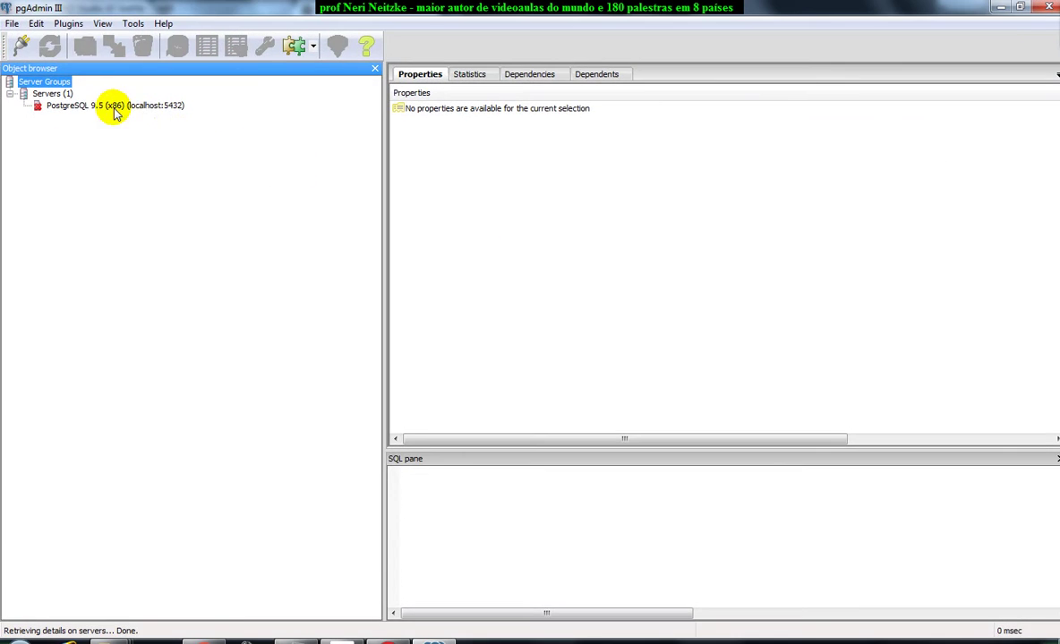
{"action": "left_click", "coordinate": [113, 105]}
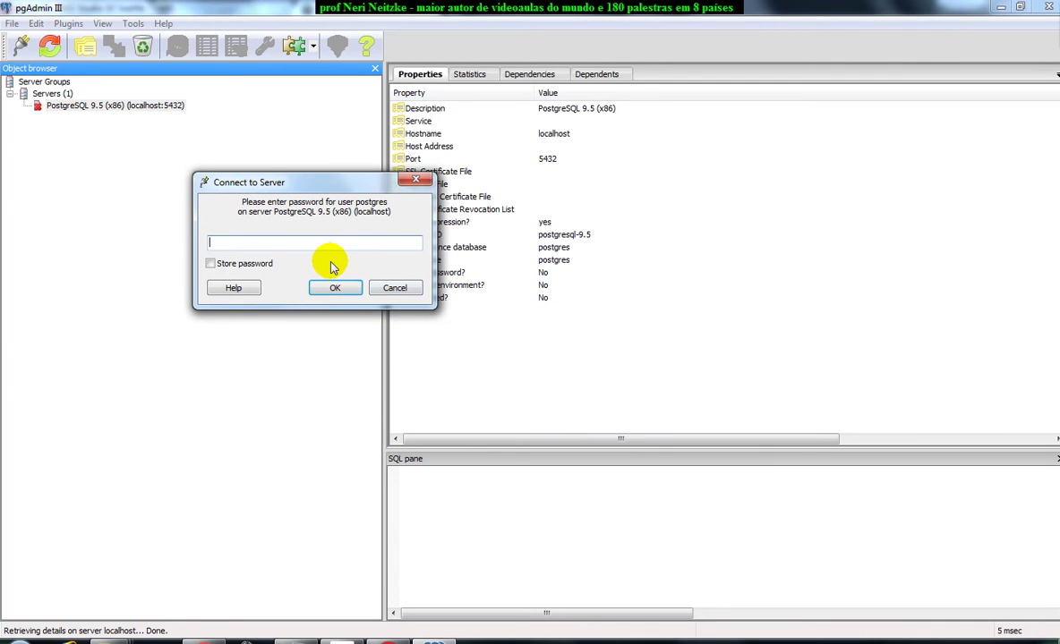
{"action": "type", "text": "1234567"}
{"action": "key", "text": "Return"}
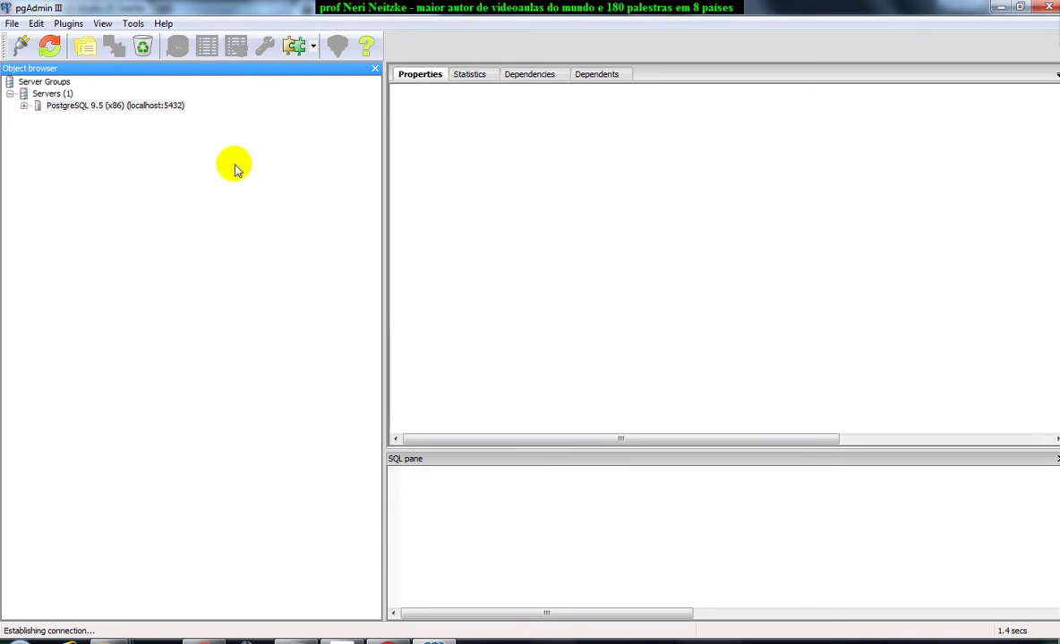
Step: Expand the server's Databases list and start a New Database from its context menu
{"action": "left_click", "coordinate": [38, 130]}
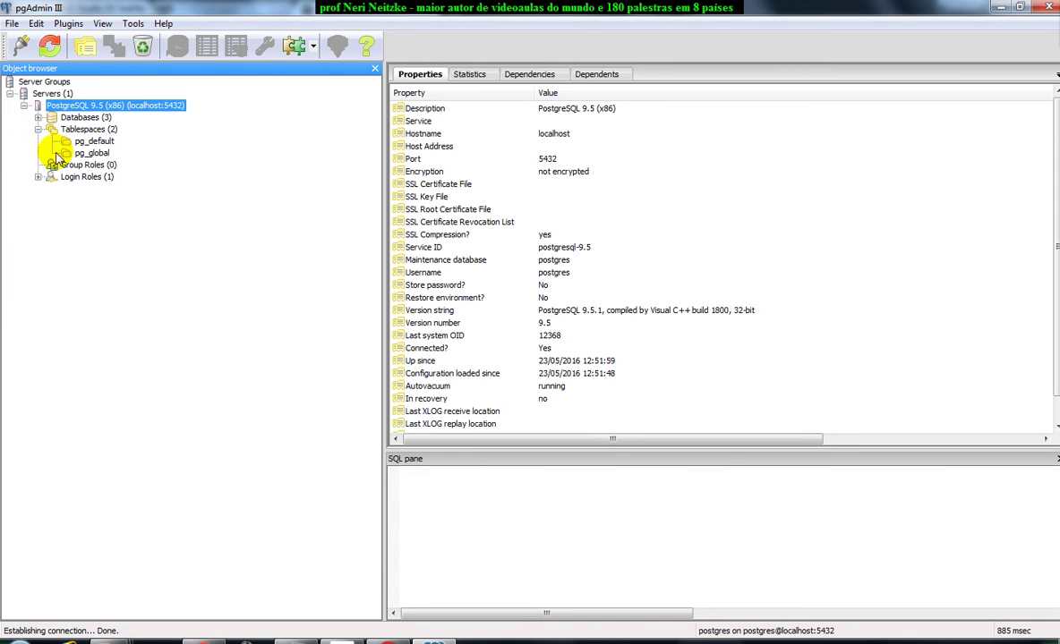
{"action": "left_click", "coordinate": [38, 117]}
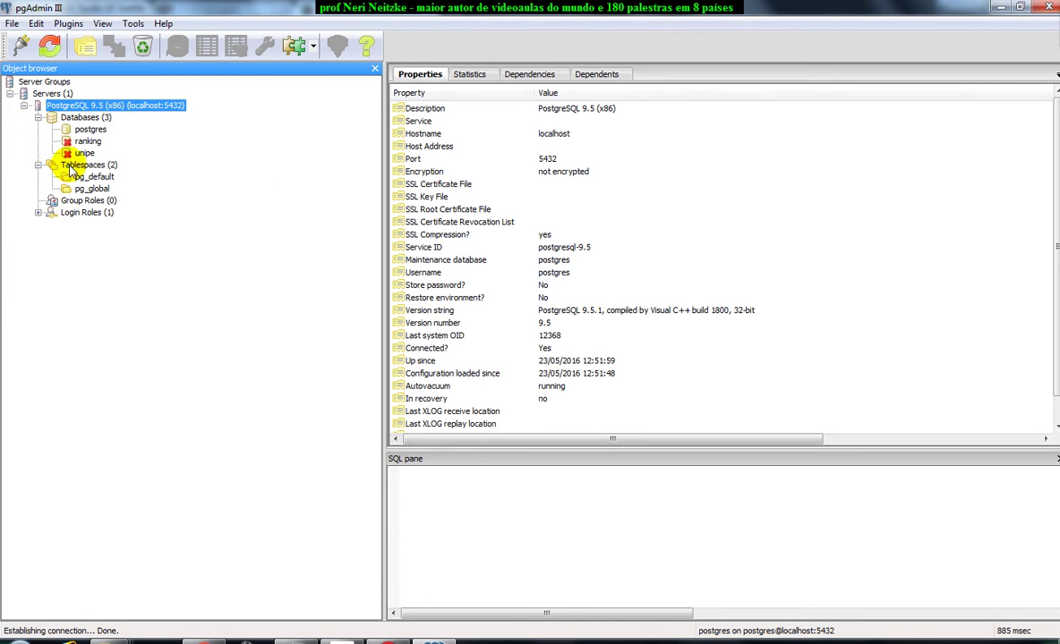
{"action": "left_click", "coordinate": [82, 131]}
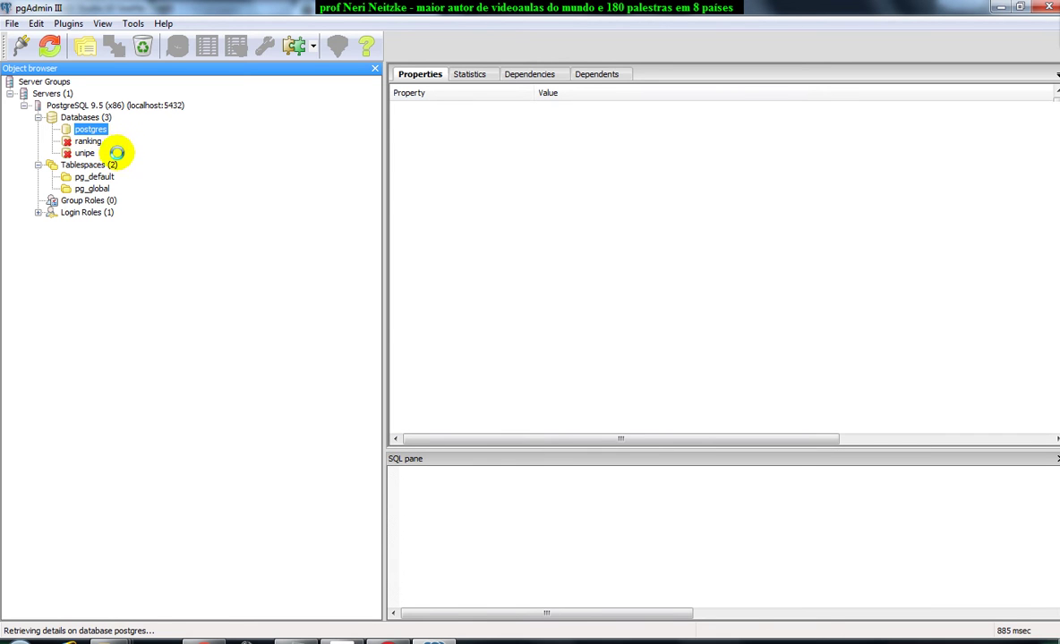
{"action": "left_click", "coordinate": [85, 118]}
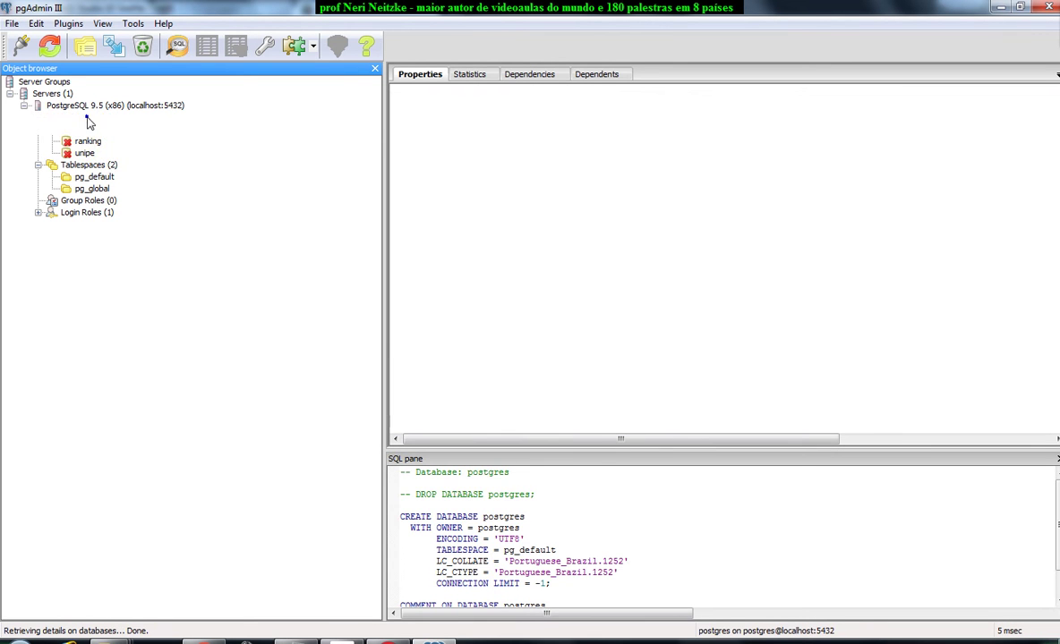
{"action": "right_click", "coordinate": [98, 118]}
{"action": "left_click", "coordinate": [135, 146]}
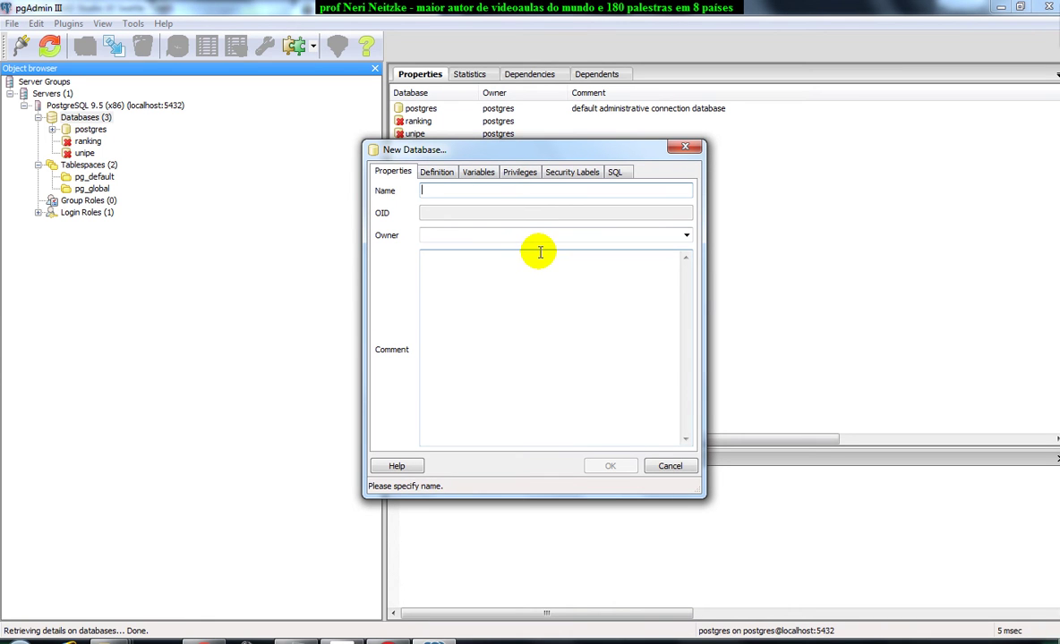
Step: Create the database named mobileiosandroid
{"action": "type", "text": "mob"}
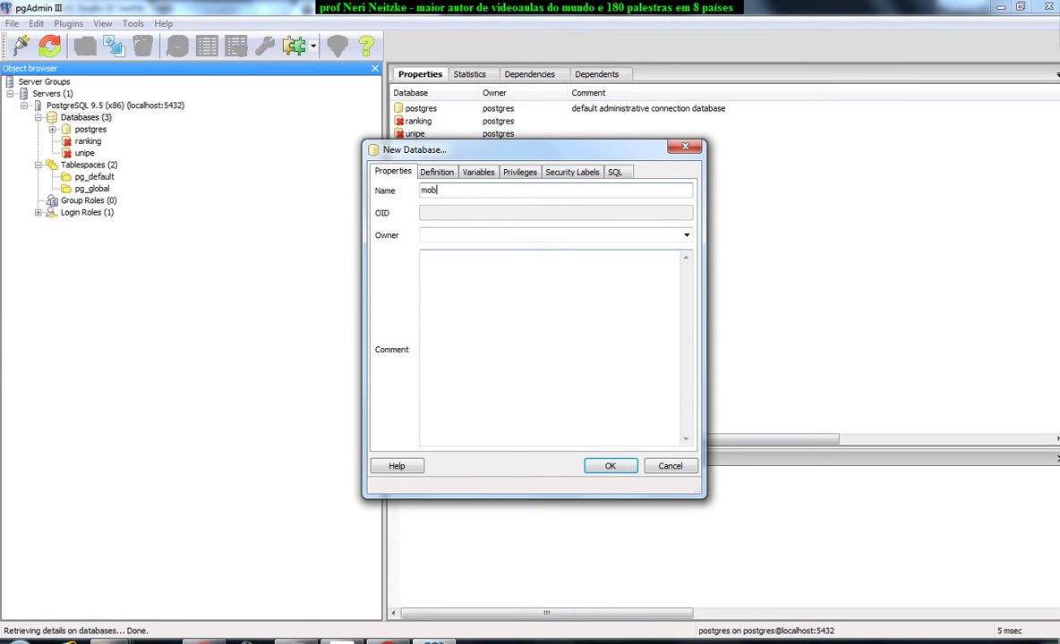
{"action": "type", "text": "ileiosandroid"}
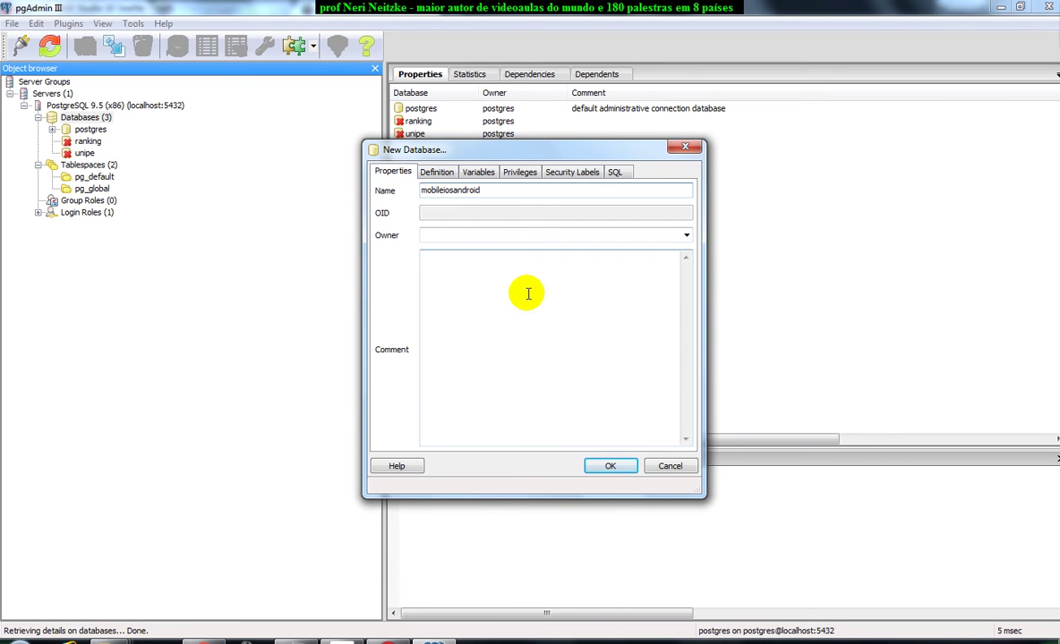
{"action": "left_click", "coordinate": [610, 467]}
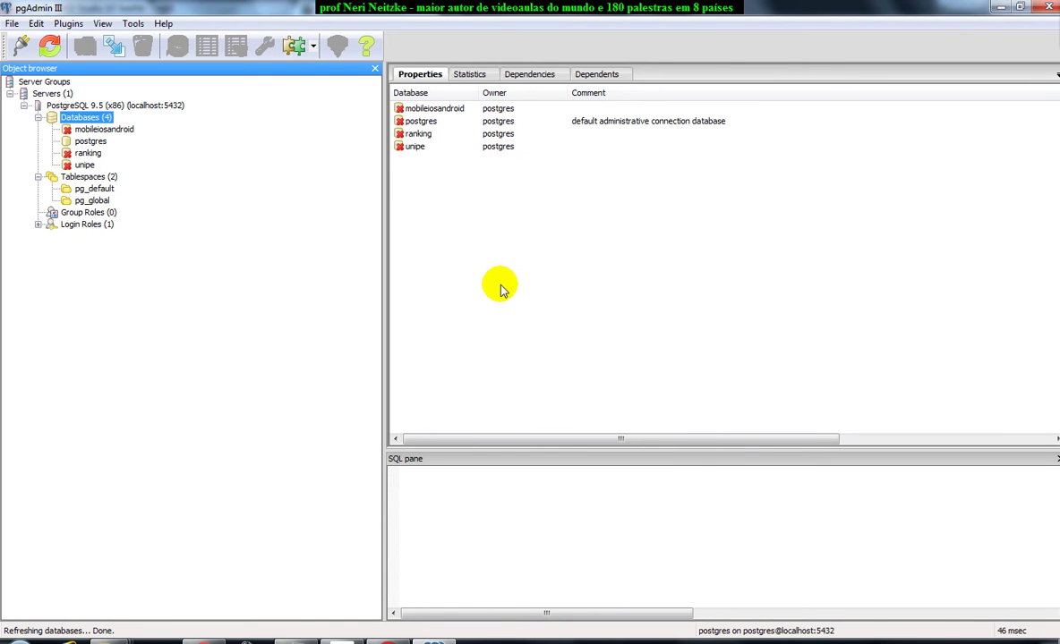
Step: Expand mobileiosandroid > Schemas > public and start a New Table under Tables
{"action": "left_click", "coordinate": [105, 131]}
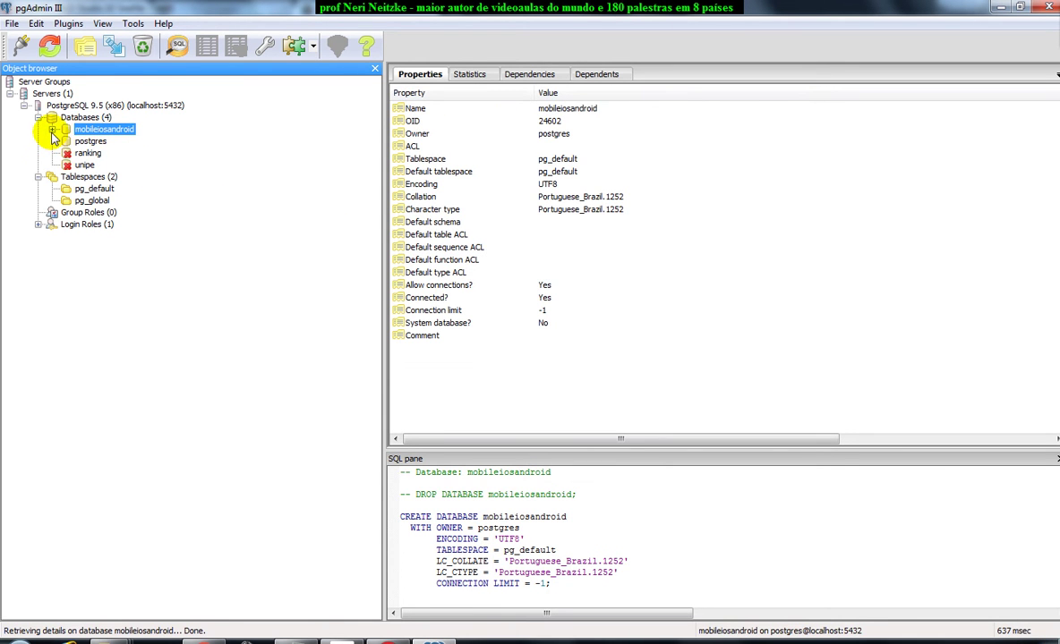
{"action": "left_click", "coordinate": [98, 141]}
{"action": "left_click", "coordinate": [90, 131]}
{"action": "left_click", "coordinate": [52, 129]}
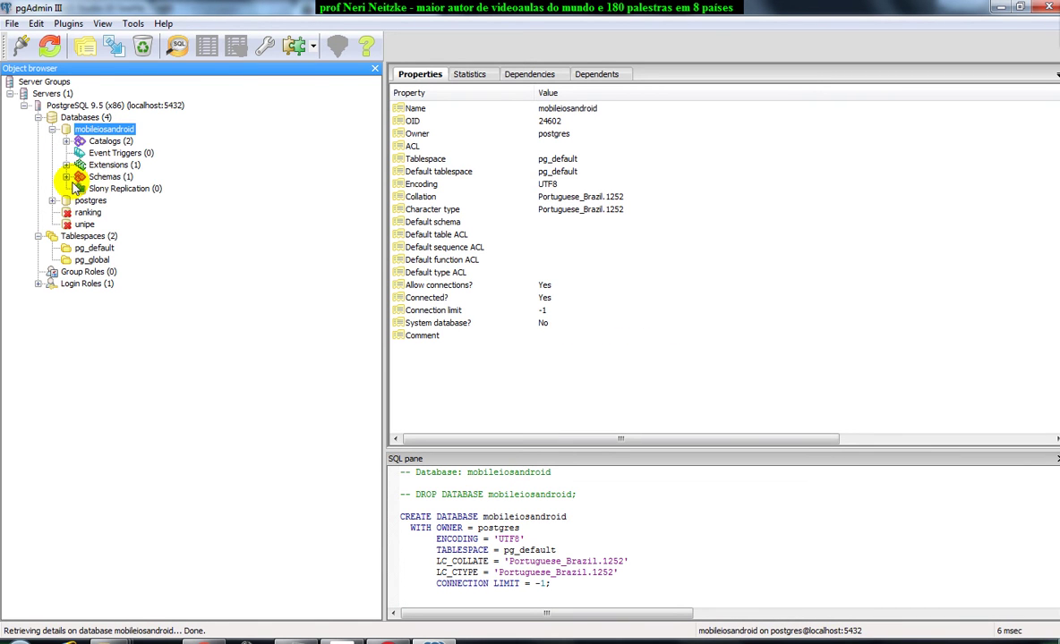
{"action": "left_click", "coordinate": [66, 176]}
{"action": "double_click", "coordinate": [114, 188]}
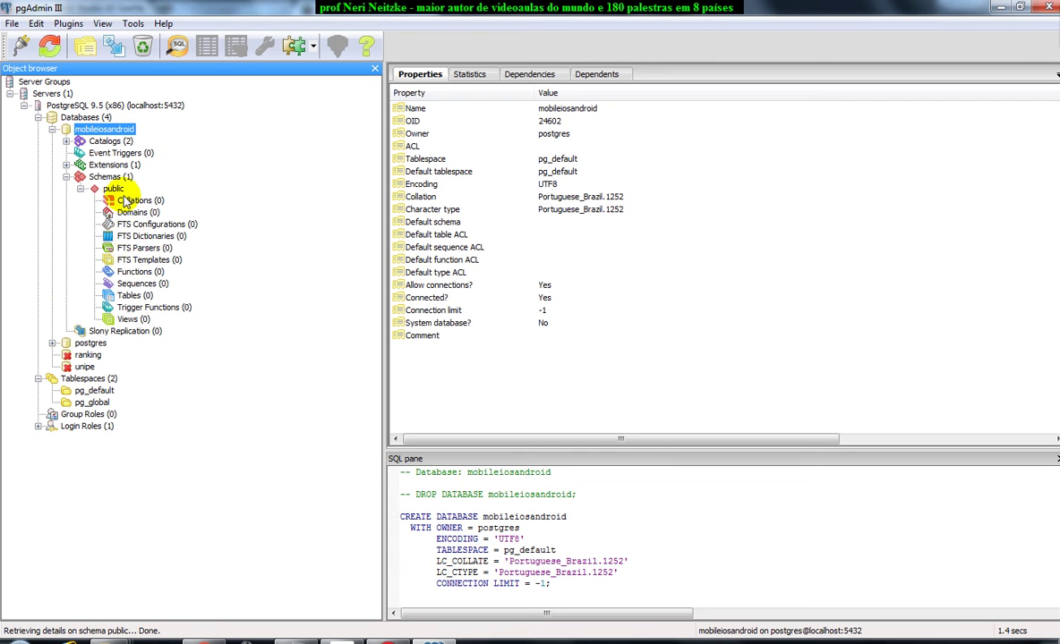
{"action": "left_click", "coordinate": [130, 295]}
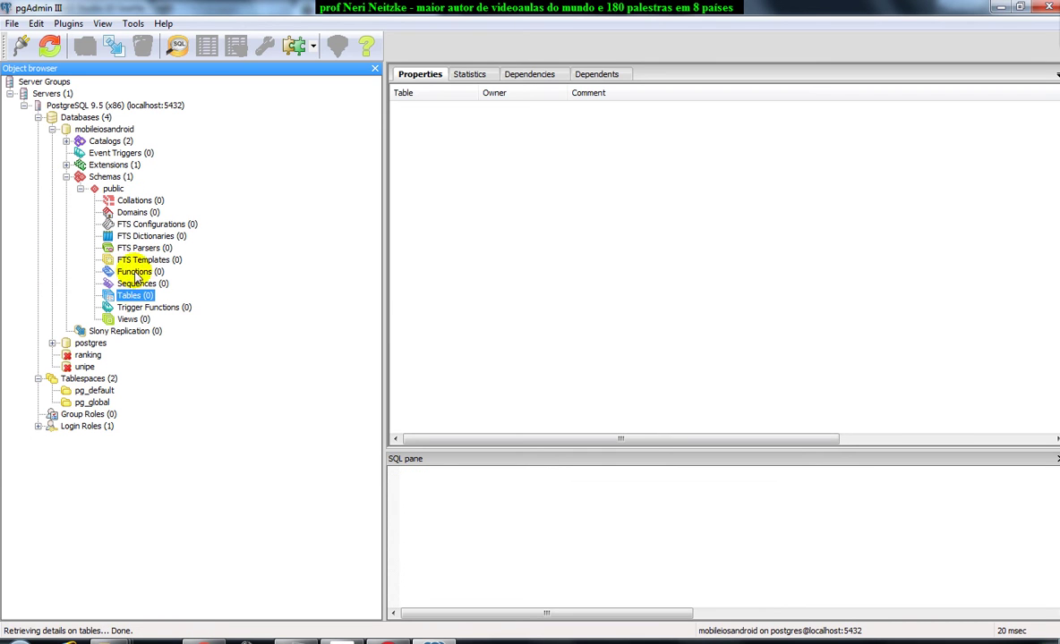
{"action": "right_click", "coordinate": [130, 295]}
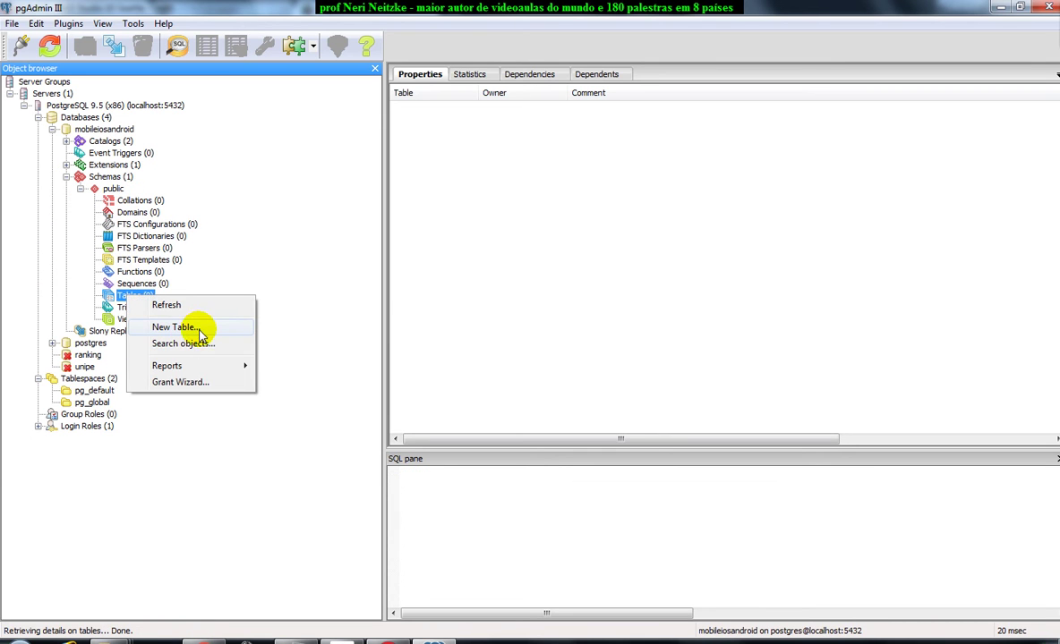
{"action": "left_click", "coordinate": [183, 328]}
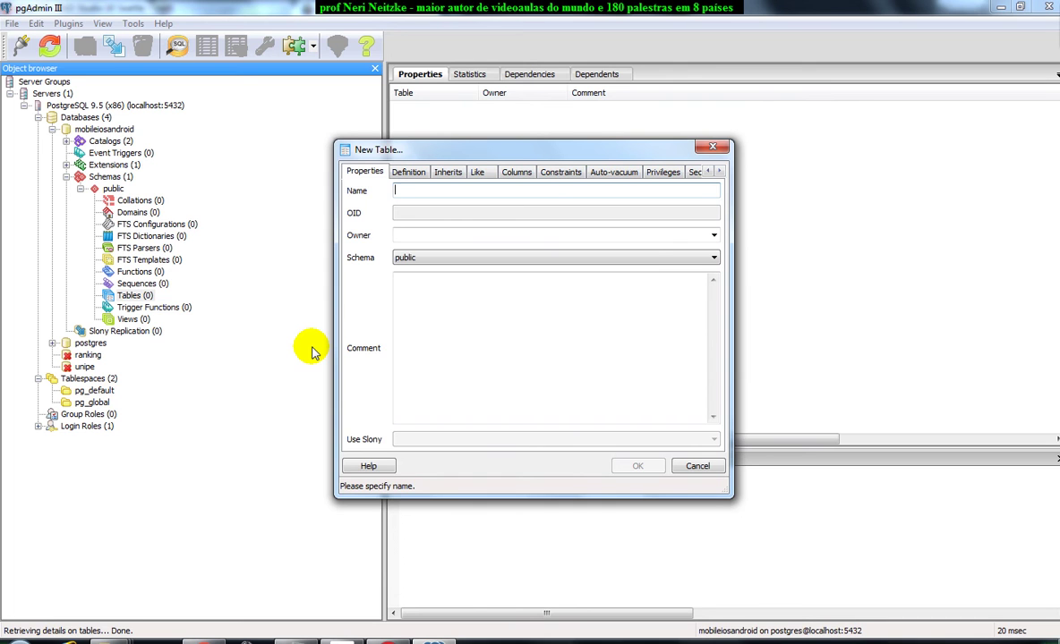
Step: Name the table CursosNeri and add its first column on the Columns page
{"action": "type", "text": "CursosNeri"}
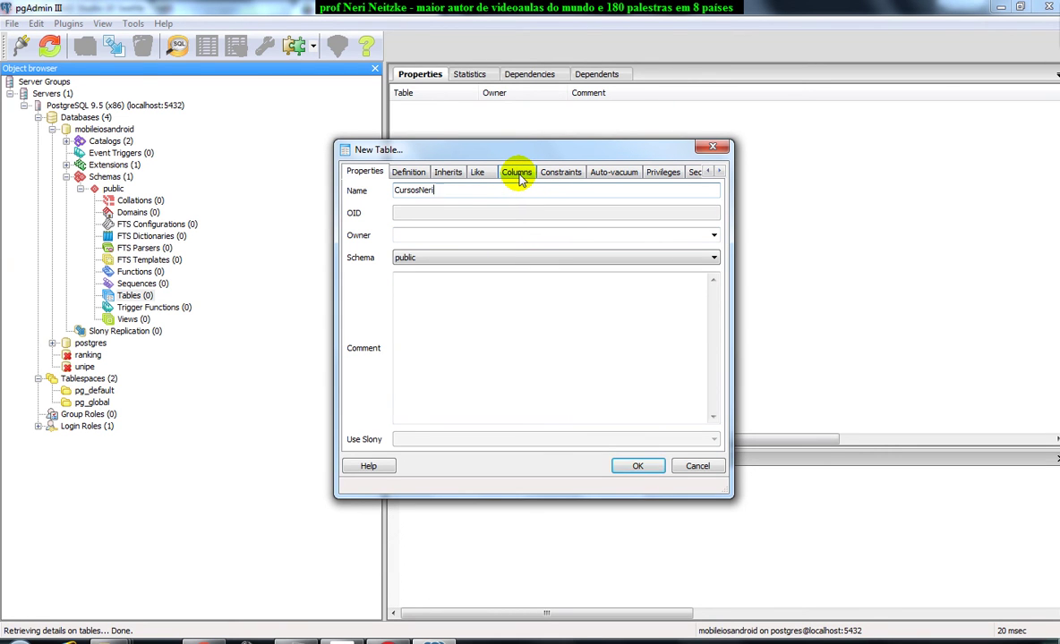
{"action": "left_click", "coordinate": [518, 174]}
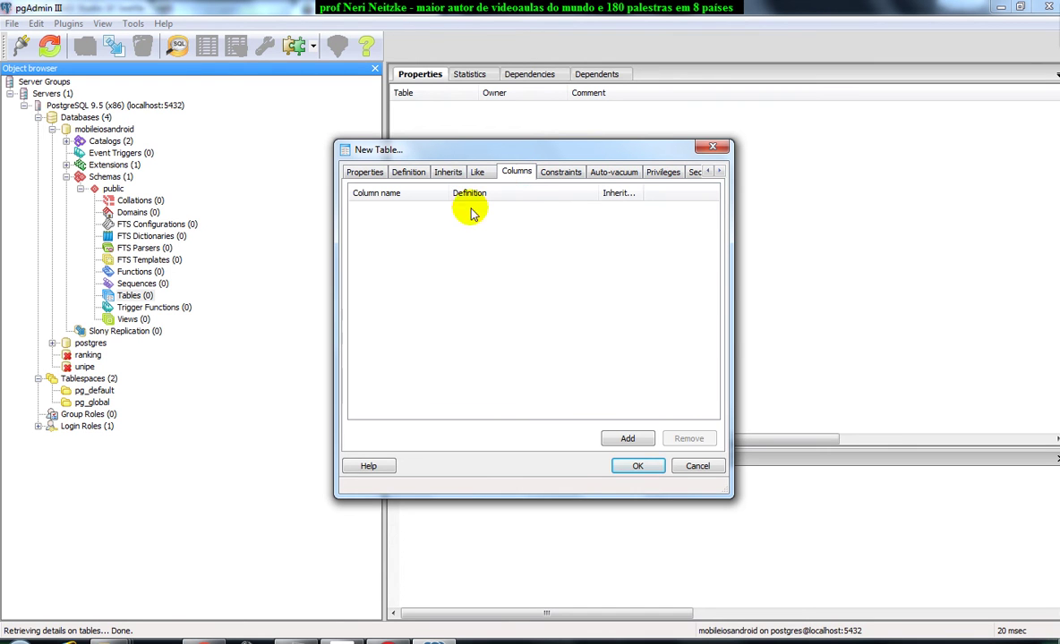
{"action": "left_click", "coordinate": [622, 443]}
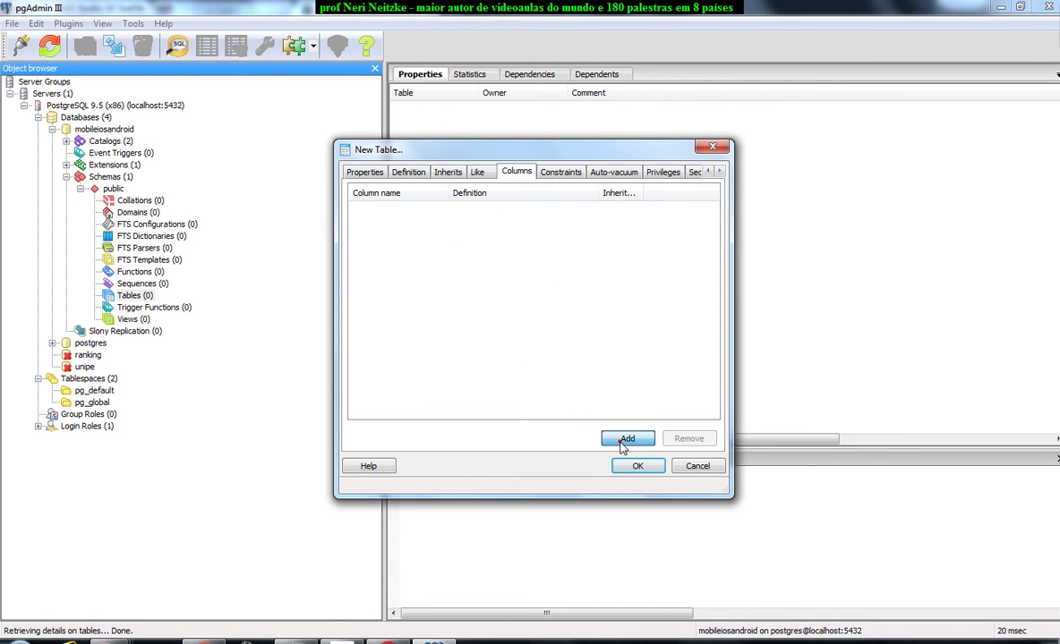
Step: Define the column Descricao as character varying with length 20, then start another column
{"action": "type", "text": "Nome"}
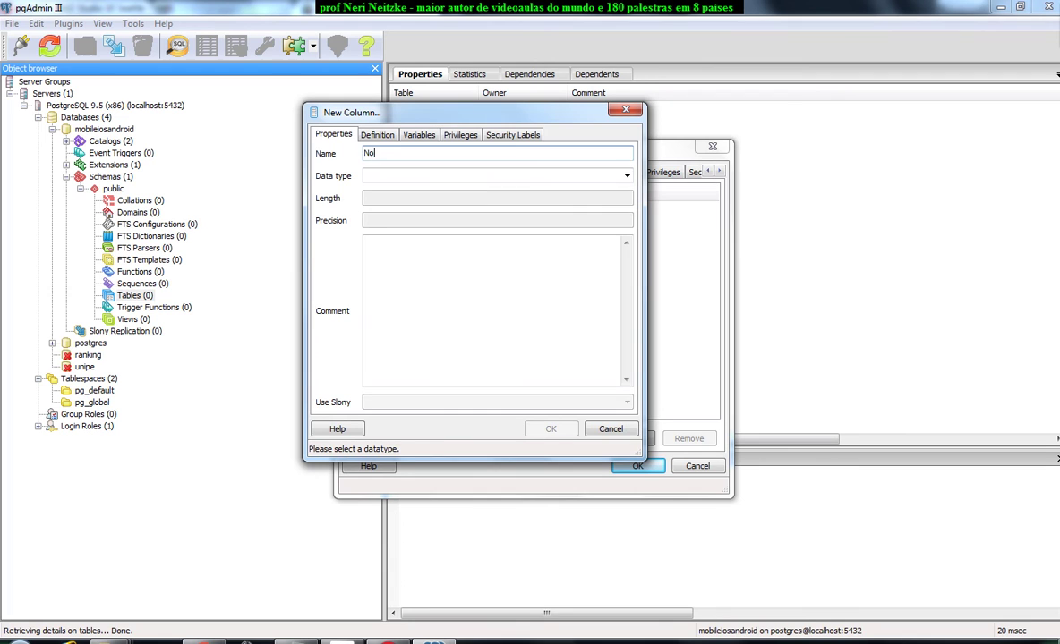
{"action": "key", "text": "BackSpace"}
{"action": "key", "text": "BackSpace"}
{"action": "key", "text": "BackSpace"}
{"action": "key", "text": "BackSpace"}
{"action": "type", "text": "Descricao"}
{"action": "left_click", "coordinate": [627, 177]}
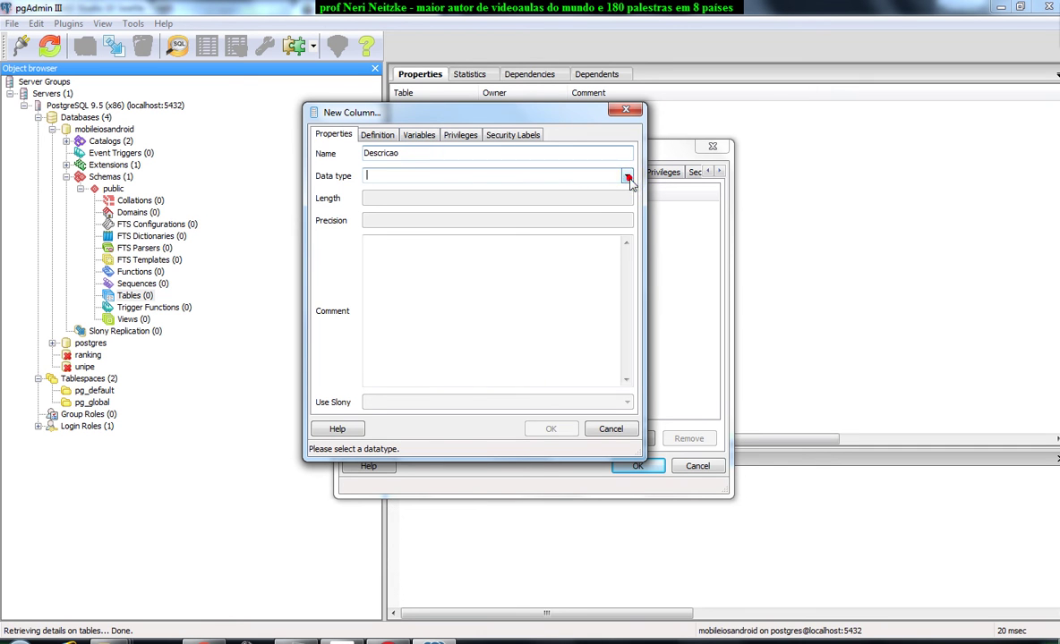
{"action": "left_click", "coordinate": [626, 176]}
{"action": "type", "text": "character"}
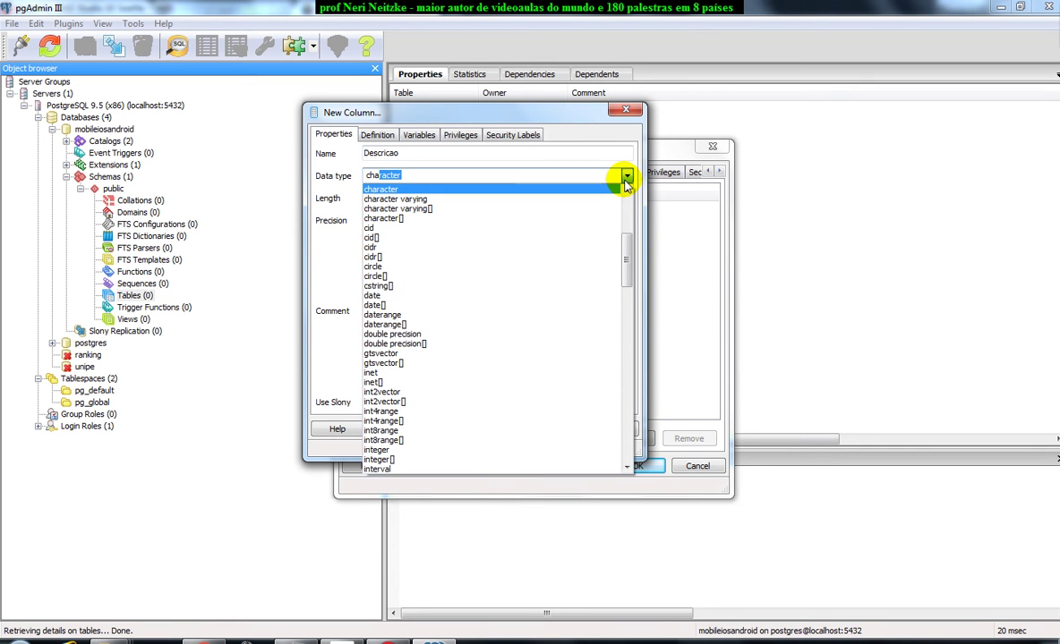
{"action": "left_click", "coordinate": [395, 198]}
{"action": "left_click", "coordinate": [409, 199]}
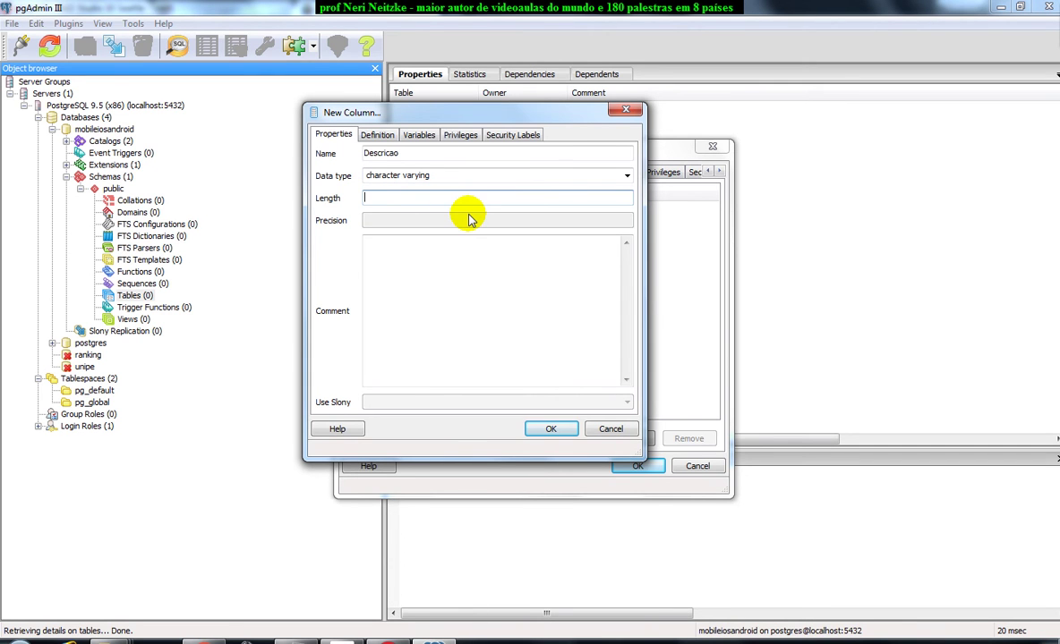
{"action": "type", "text": "15"}
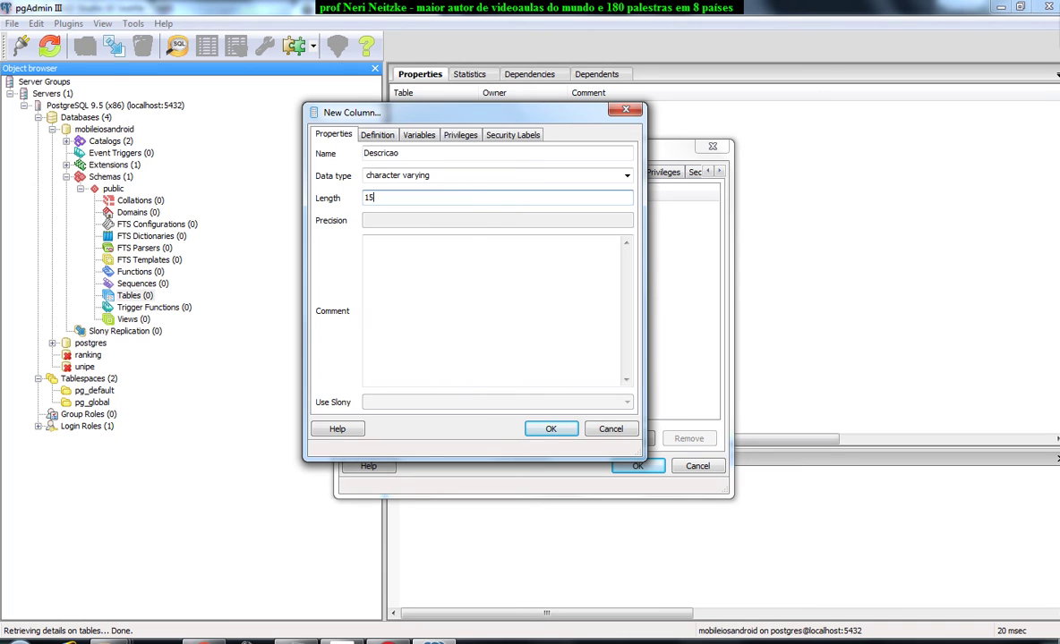
{"action": "key", "text": "BackSpace"}
{"action": "key", "text": "BackSpace"}
{"action": "type", "text": "20"}
{"action": "left_click", "coordinate": [551, 429]}
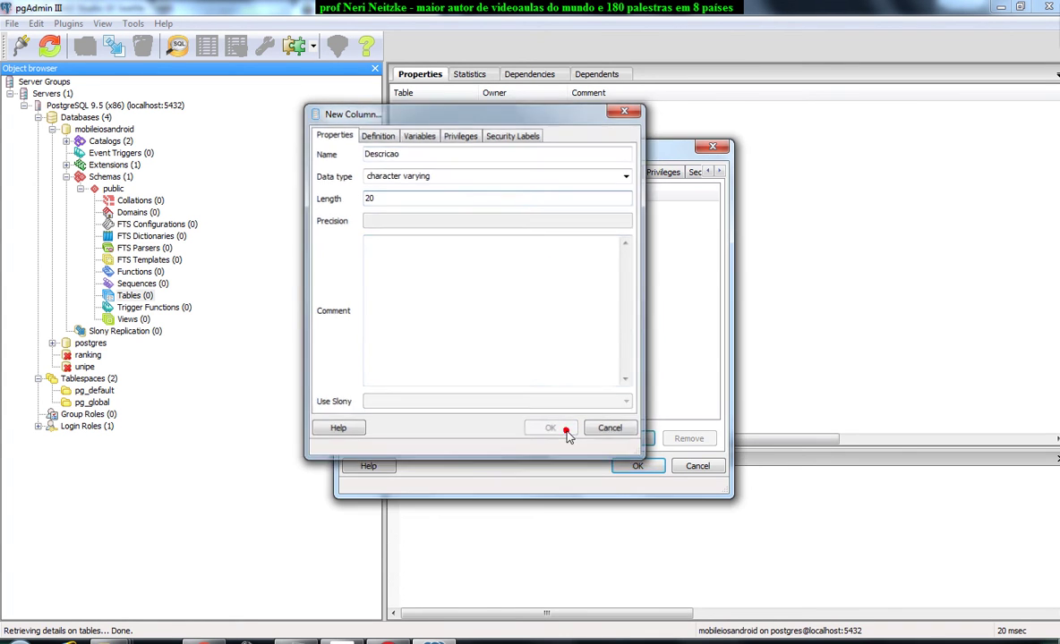
{"action": "left_click", "coordinate": [628, 439]}
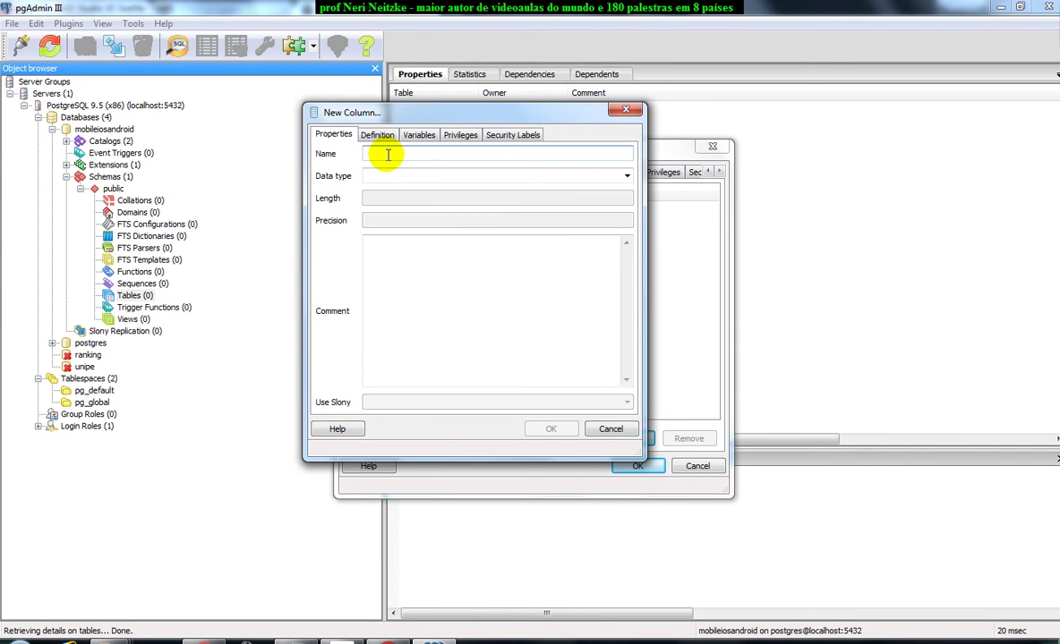
Step: Define the second column Tipo as character varying with length 10
{"action": "type", "text": "Tipoe"}
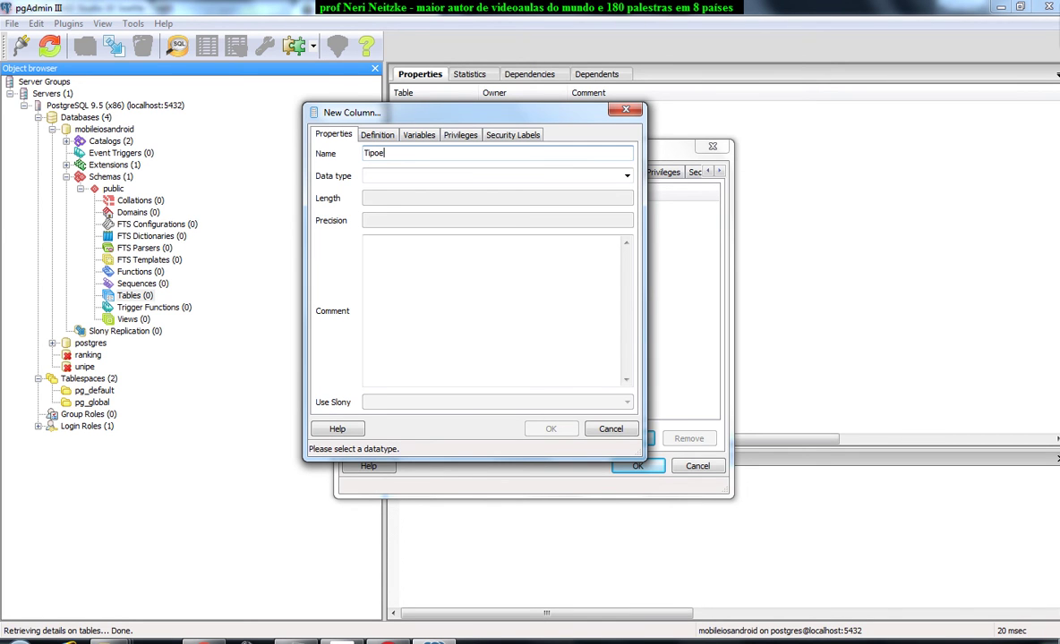
{"action": "key", "text": "BackSpace"}
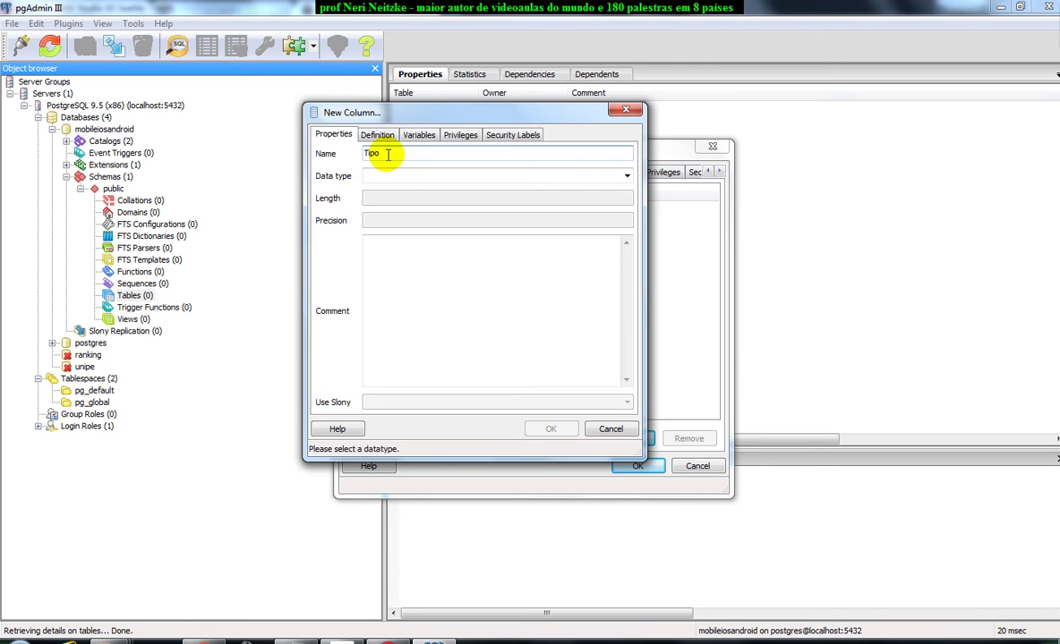
{"action": "left_click", "coordinate": [624, 175]}
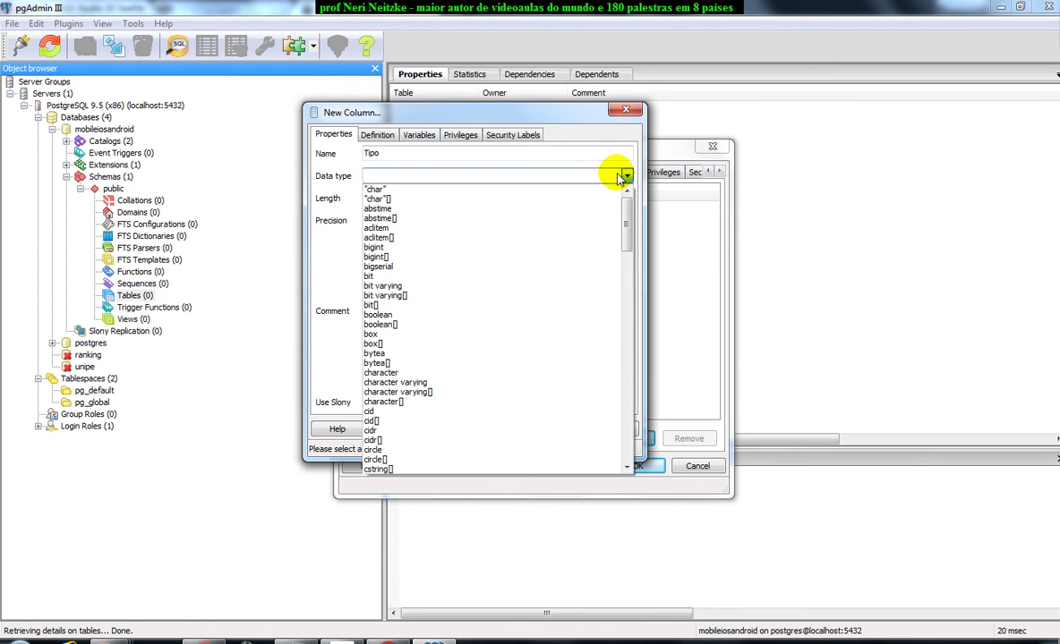
{"action": "type", "text": "character"}
{"action": "left_click", "coordinate": [450, 196]}
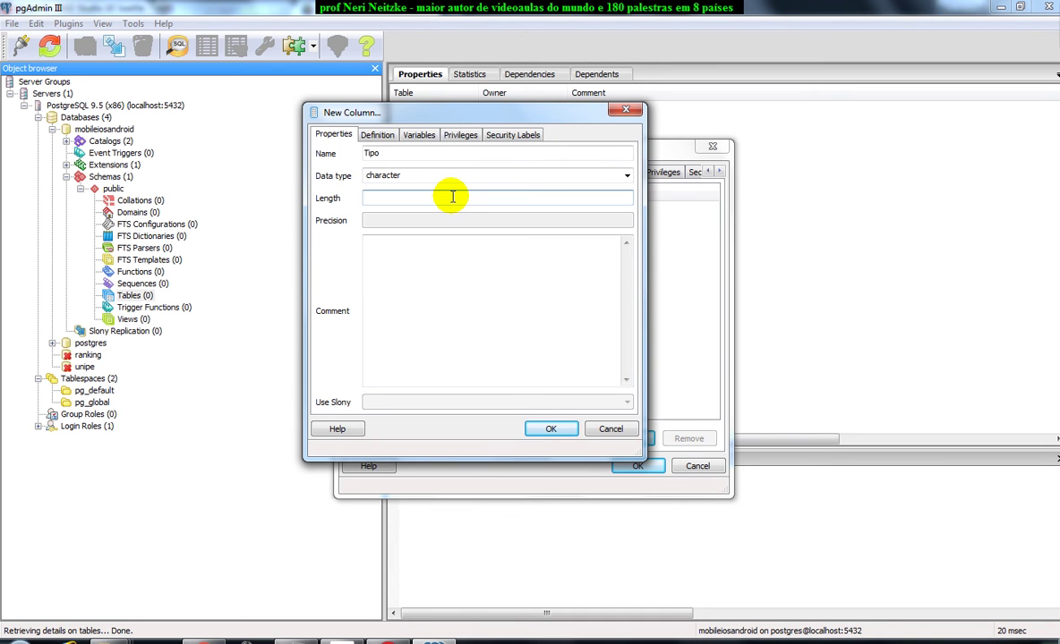
{"action": "key", "text": "shift+Tab"}
{"action": "type", "text": "character varying"}
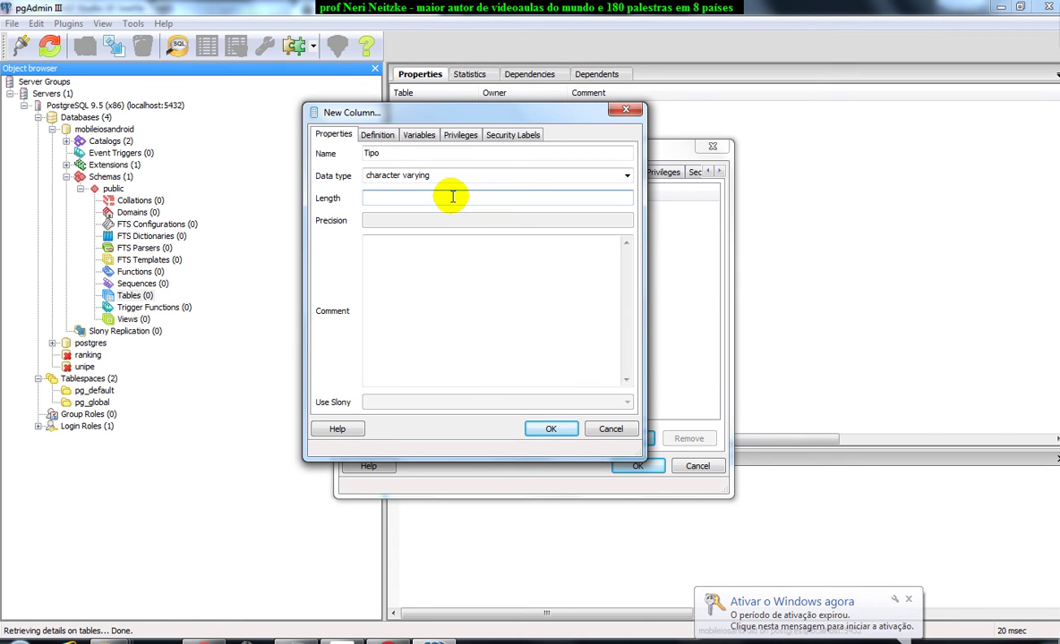
{"action": "type", "text": "10"}
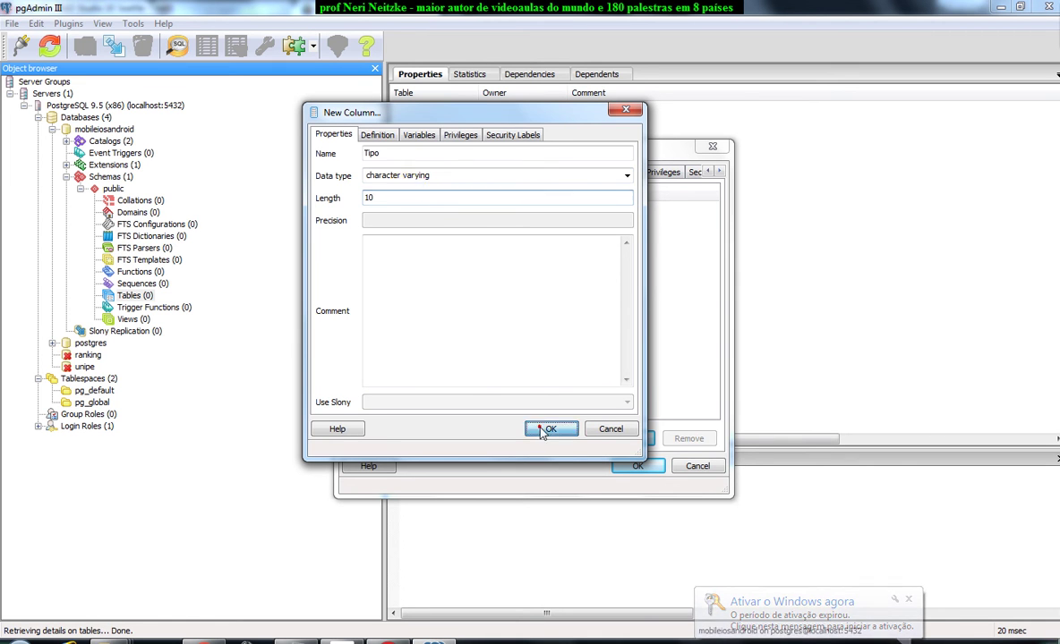
{"action": "left_click", "coordinate": [545, 429]}
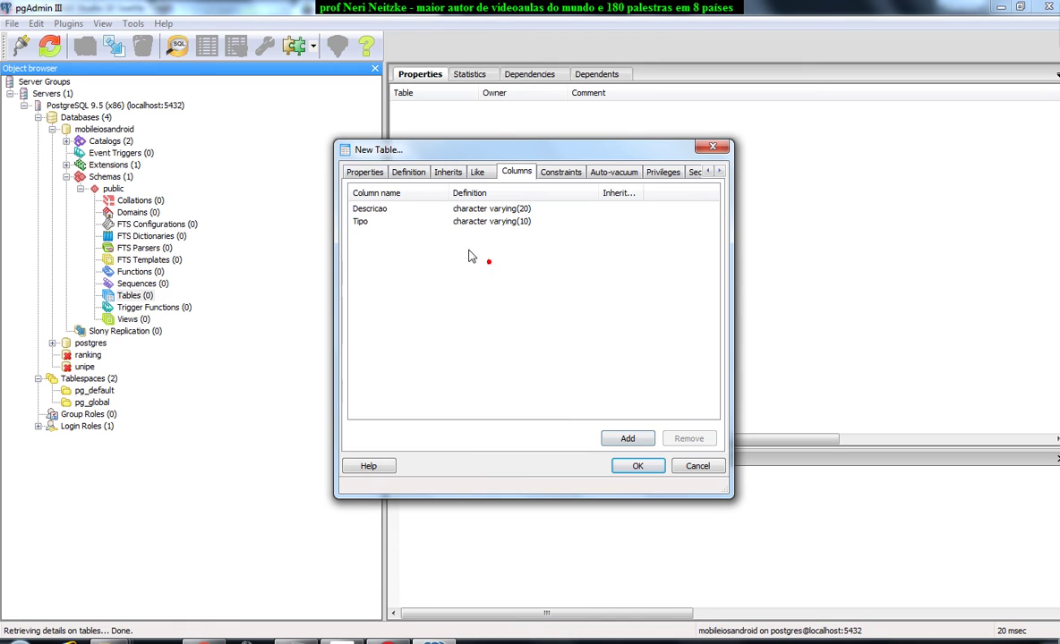
Step: Add a column Categoria as character varying with length 10
{"action": "left_click", "coordinate": [398, 209]}
{"action": "left_click", "coordinate": [385, 221]}
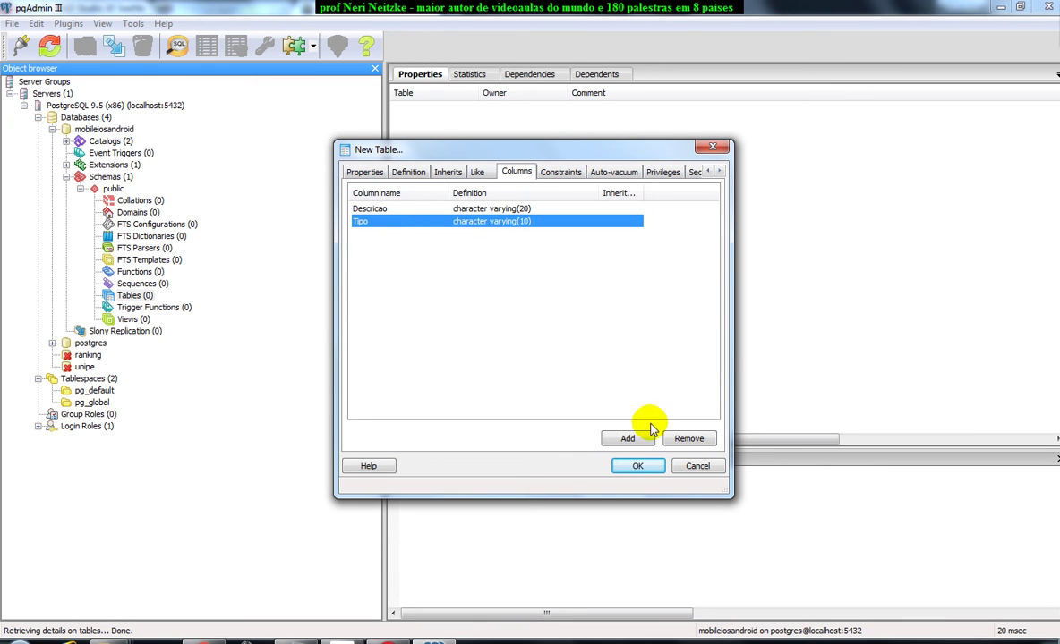
{"action": "left_click", "coordinate": [628, 438]}
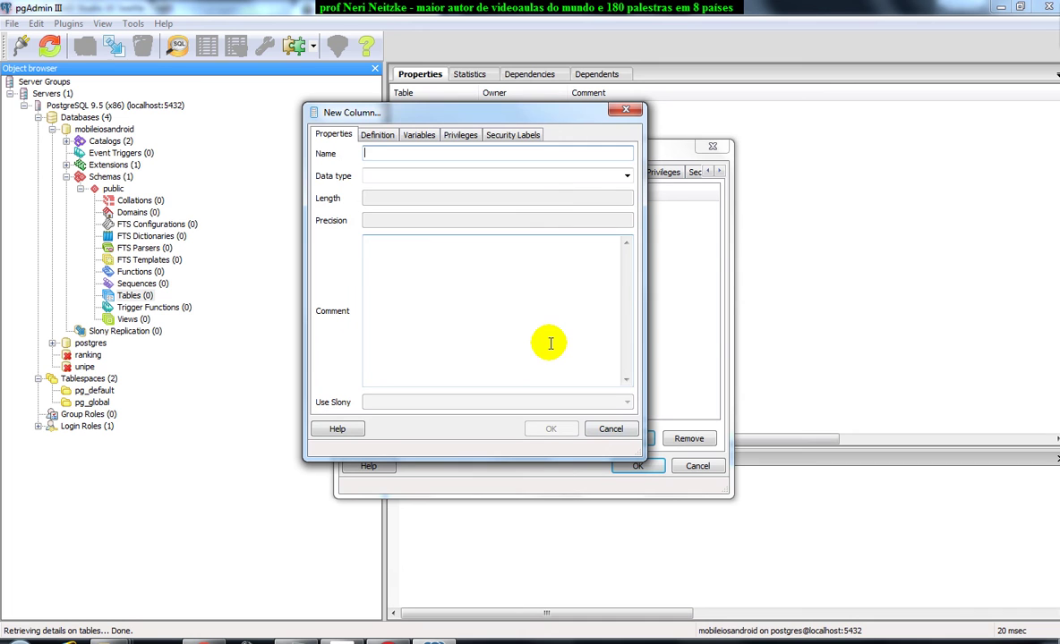
{"action": "type", "text": "Categoria"}
{"action": "left_click", "coordinate": [497, 176]}
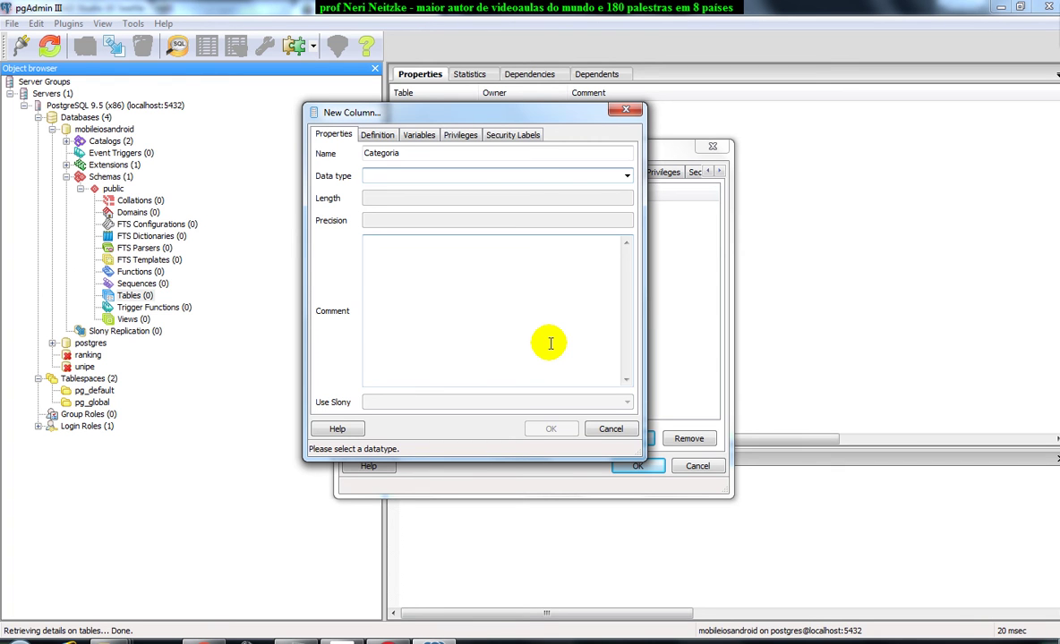
{"action": "type", "text": "character"}
{"action": "key", "text": "Down"}
{"action": "key", "text": "Tab"}
{"action": "type", "text": "10"}
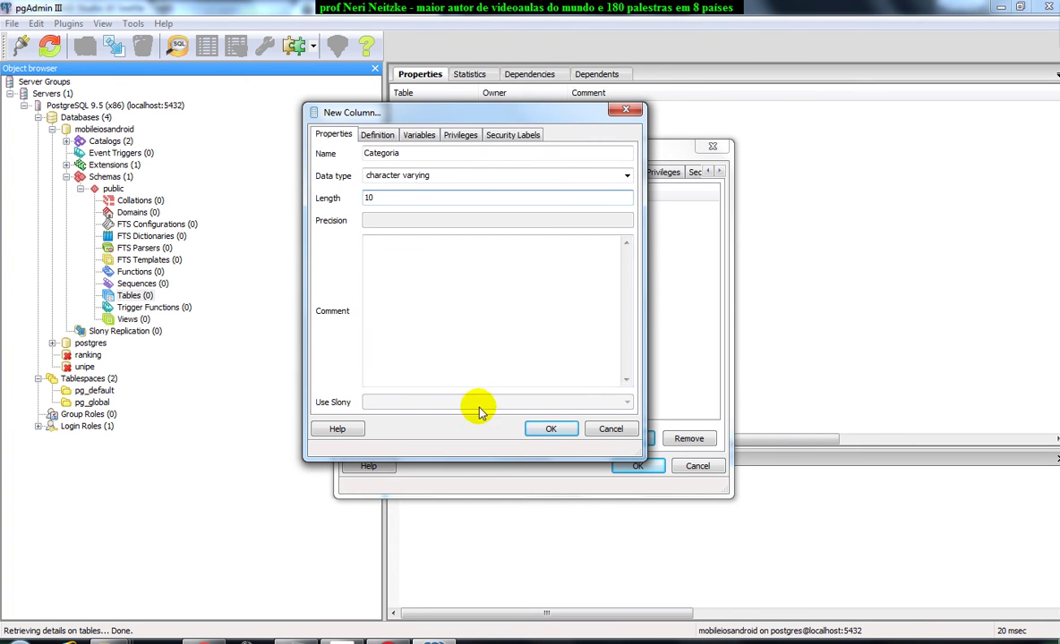
{"action": "left_click", "coordinate": [549, 429]}
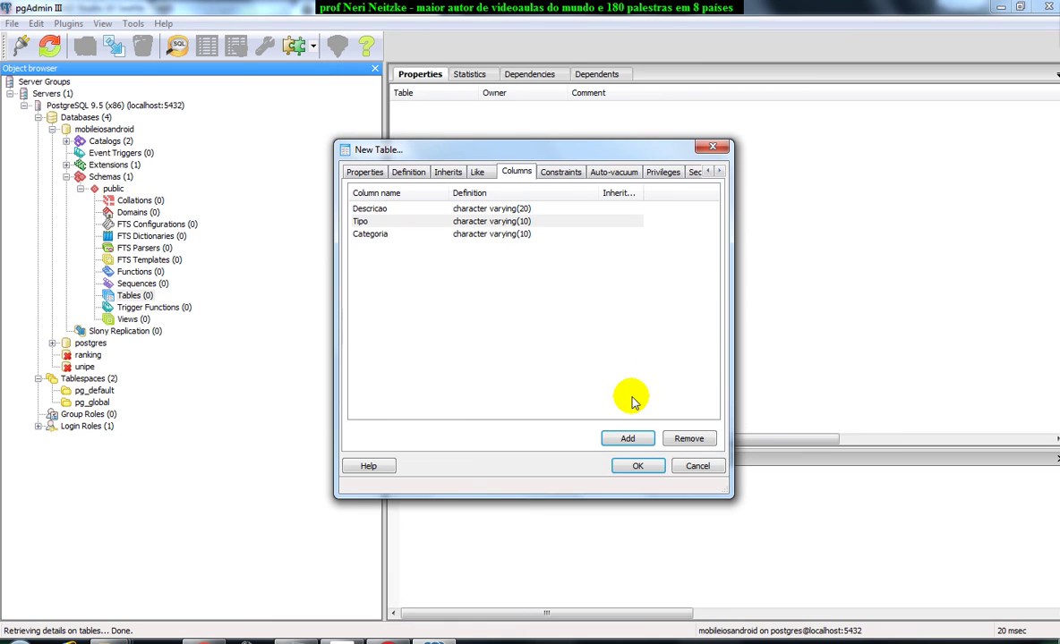
Step: Add a primary key constraint on Descricao and create the CursosNeri table
{"action": "left_click", "coordinate": [561, 172]}
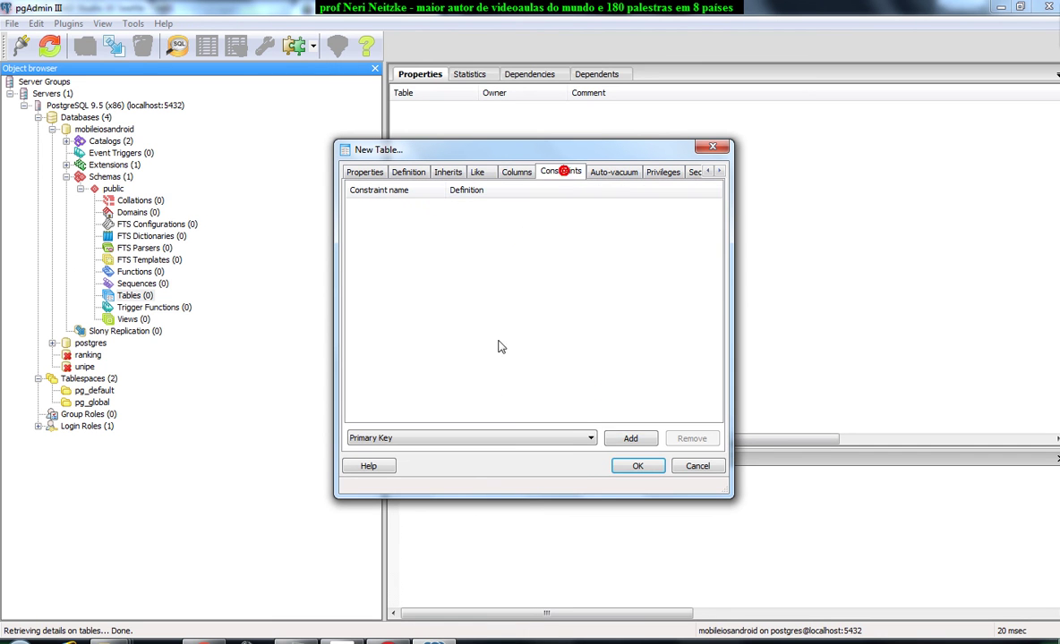
{"action": "left_click", "coordinate": [630, 438]}
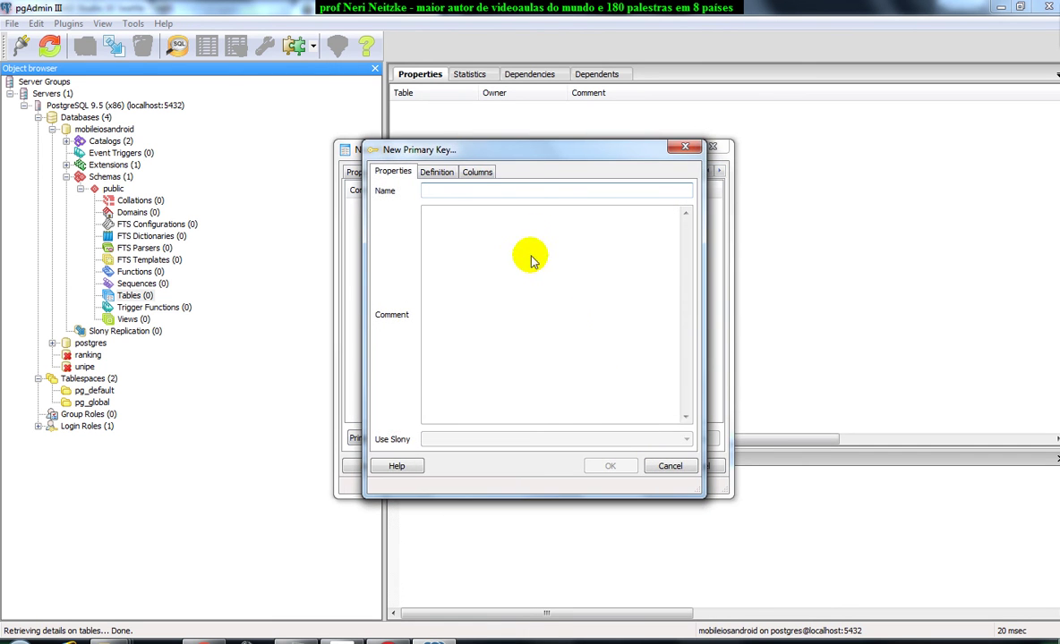
{"action": "left_click", "coordinate": [481, 172]}
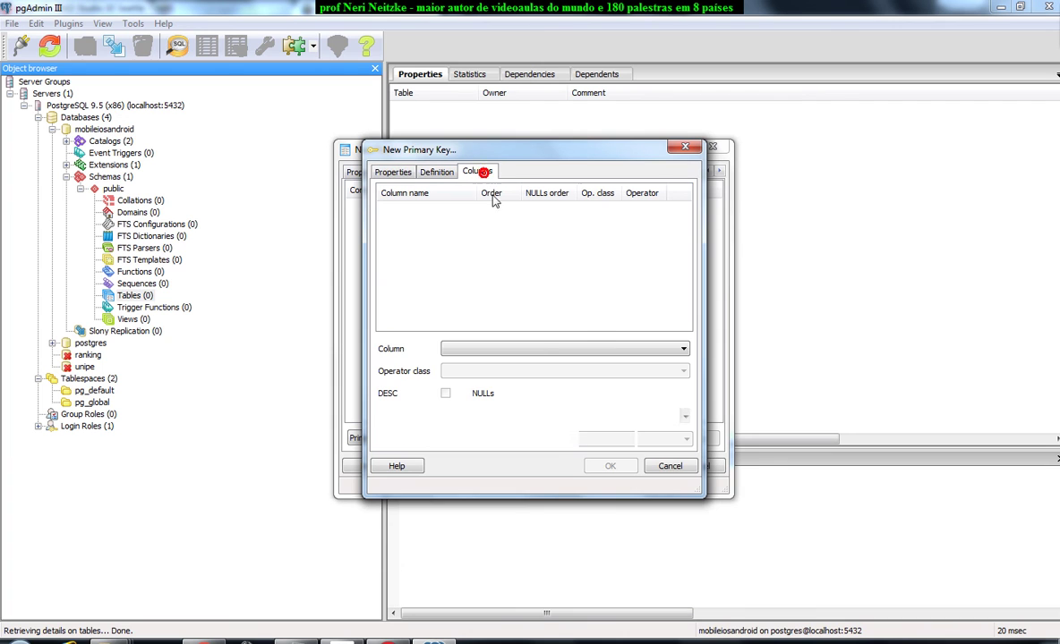
{"action": "left_click", "coordinate": [534, 348]}
{"action": "left_click", "coordinate": [499, 362]}
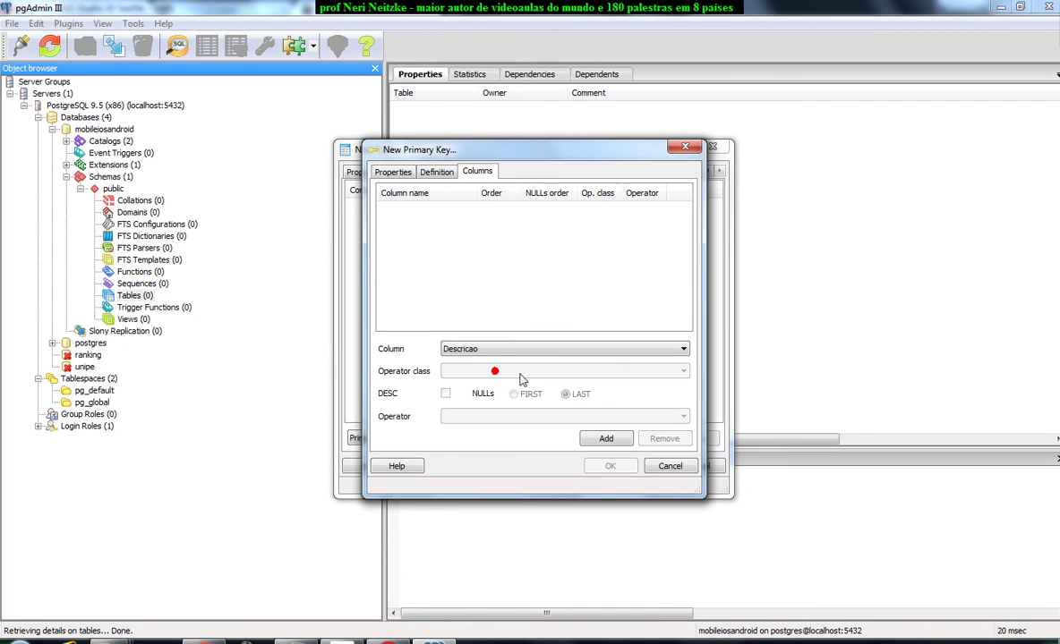
{"action": "left_click", "coordinate": [606, 439]}
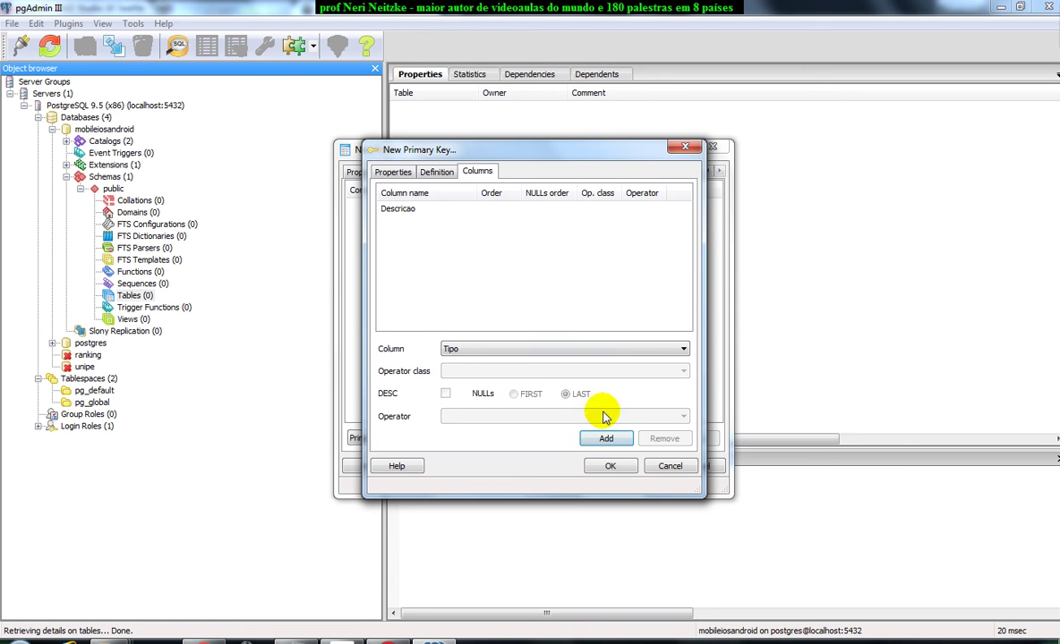
{"action": "left_click", "coordinate": [609, 467]}
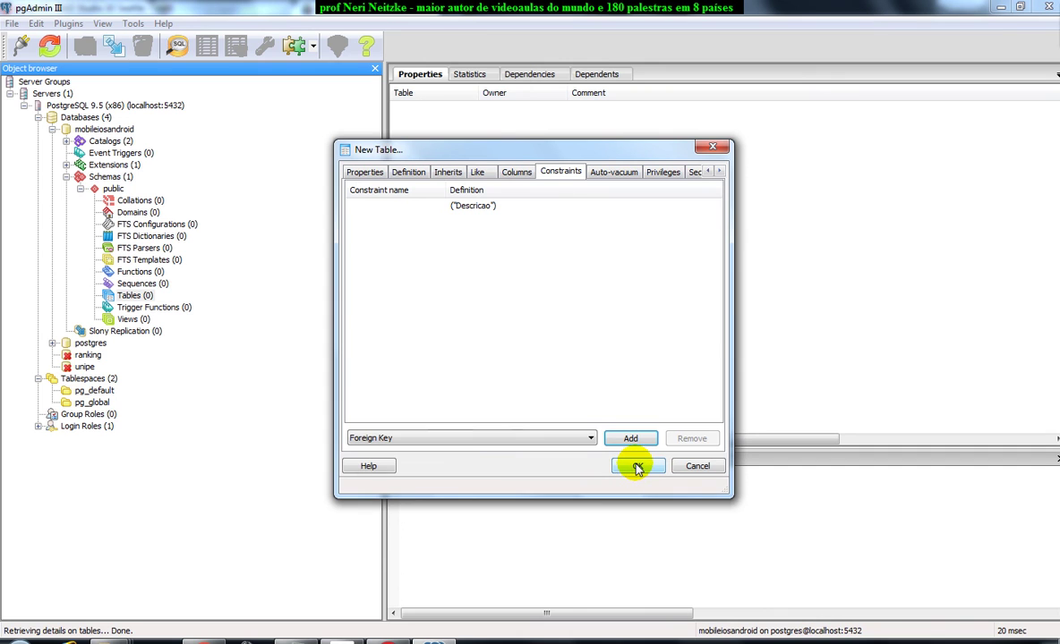
{"action": "left_click", "coordinate": [402, 208]}
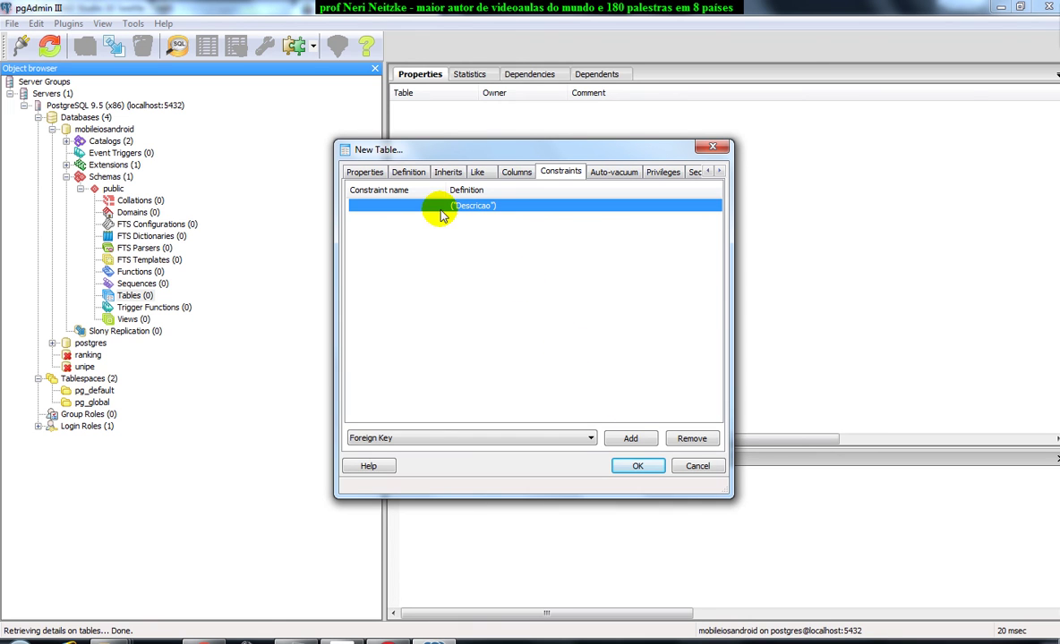
{"action": "left_click", "coordinate": [639, 471]}
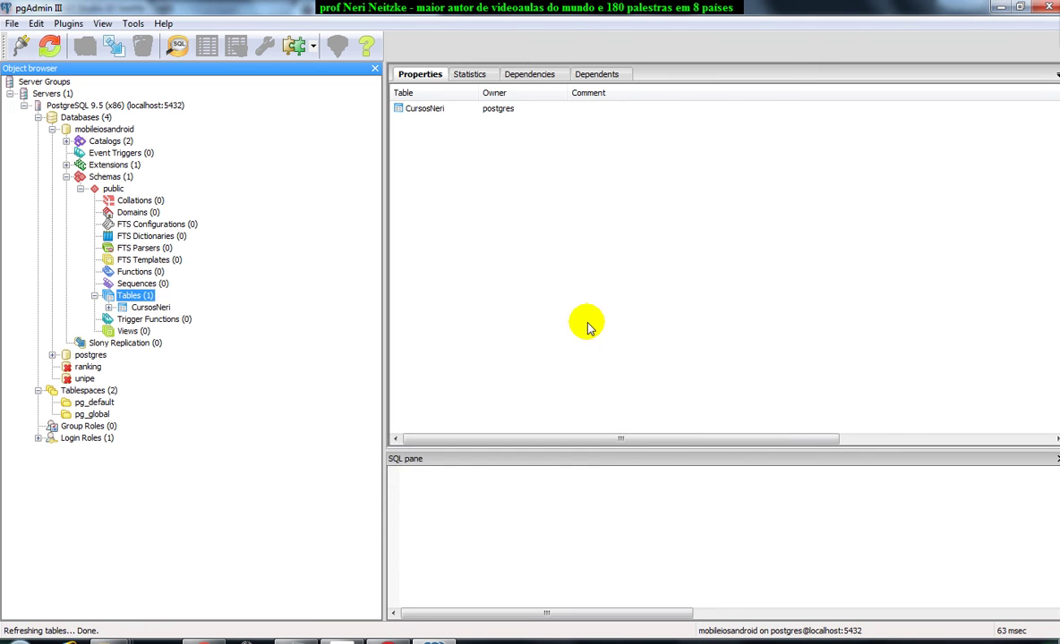
Step: Review the CursosNeri table's properties, three columns and constraint, then bring up its actions menu
{"action": "left_click", "coordinate": [143, 308]}
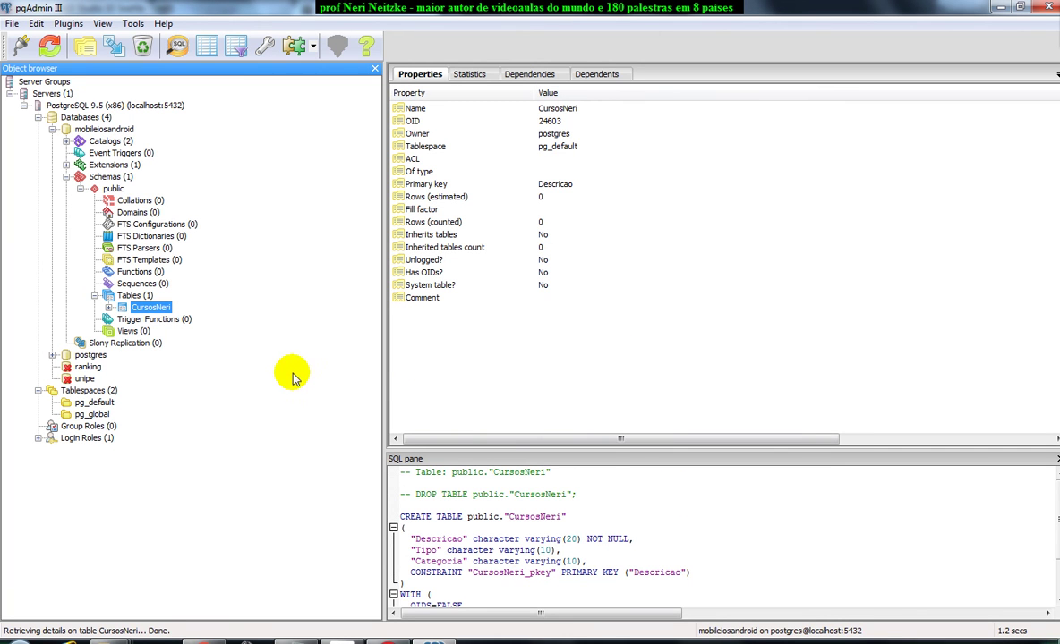
{"action": "left_click", "coordinate": [108, 308]}
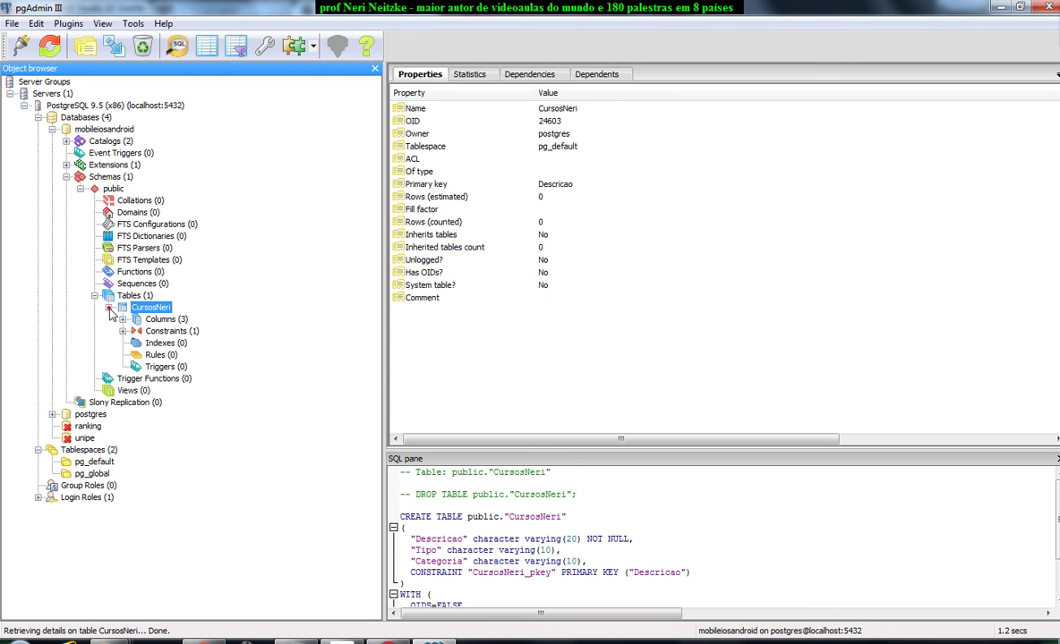
{"action": "key", "text": "Down"}
{"action": "key", "text": "Up"}
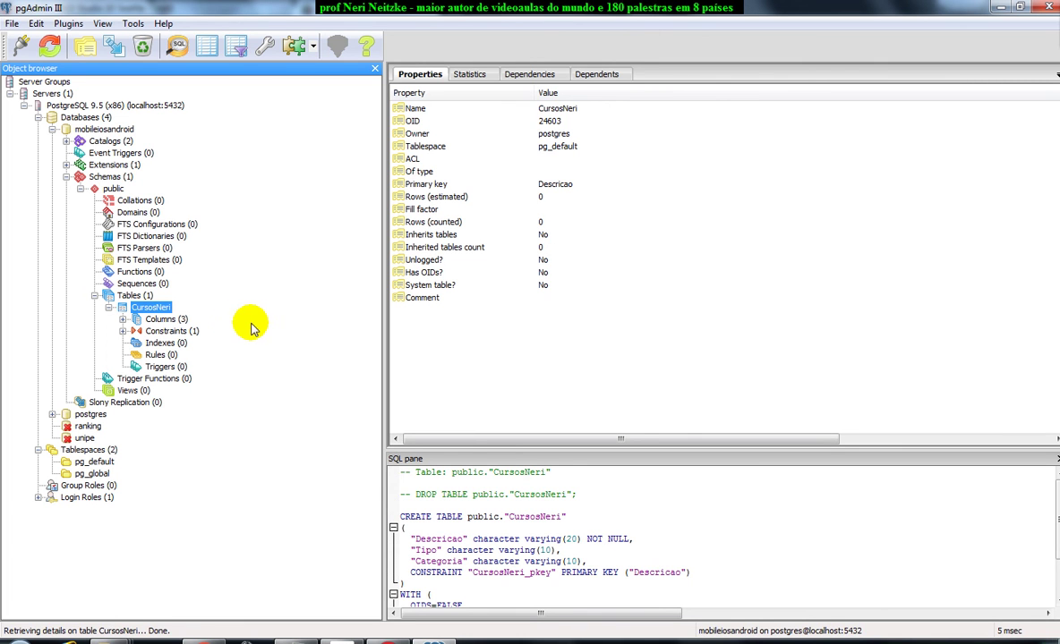
{"action": "right_click", "coordinate": [154, 307]}
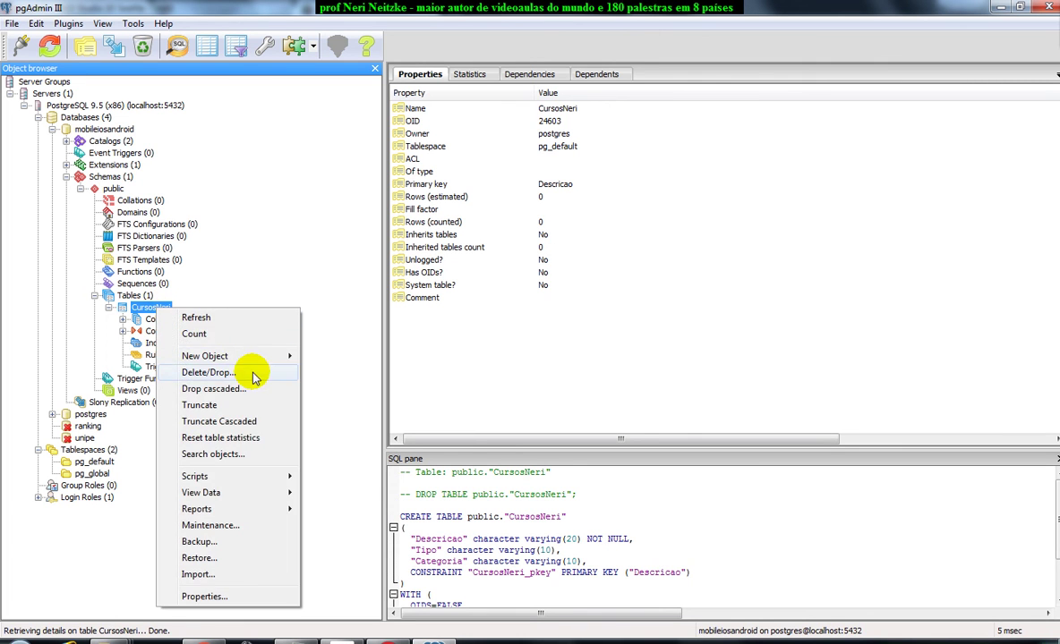
Step: Open CursosNeri's top 100 rows for editing and enter 'Delphi I Estoque' as the first Descricao
{"action": "left_click", "coordinate": [305, 492]}
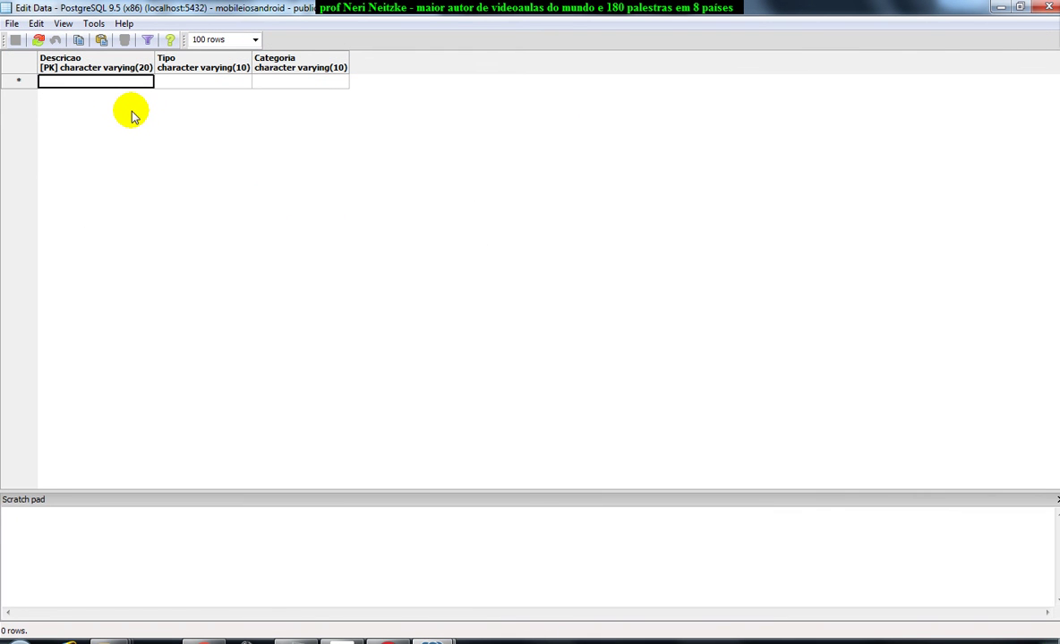
{"action": "type", "text": "Delphi I"}
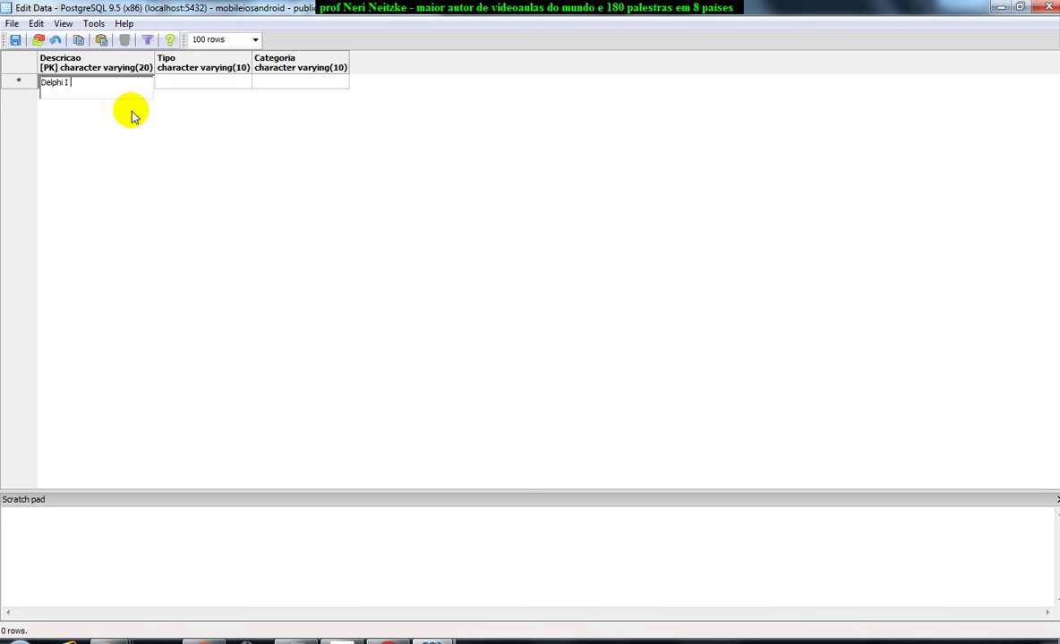
{"action": "type", "text": " Estoque"}
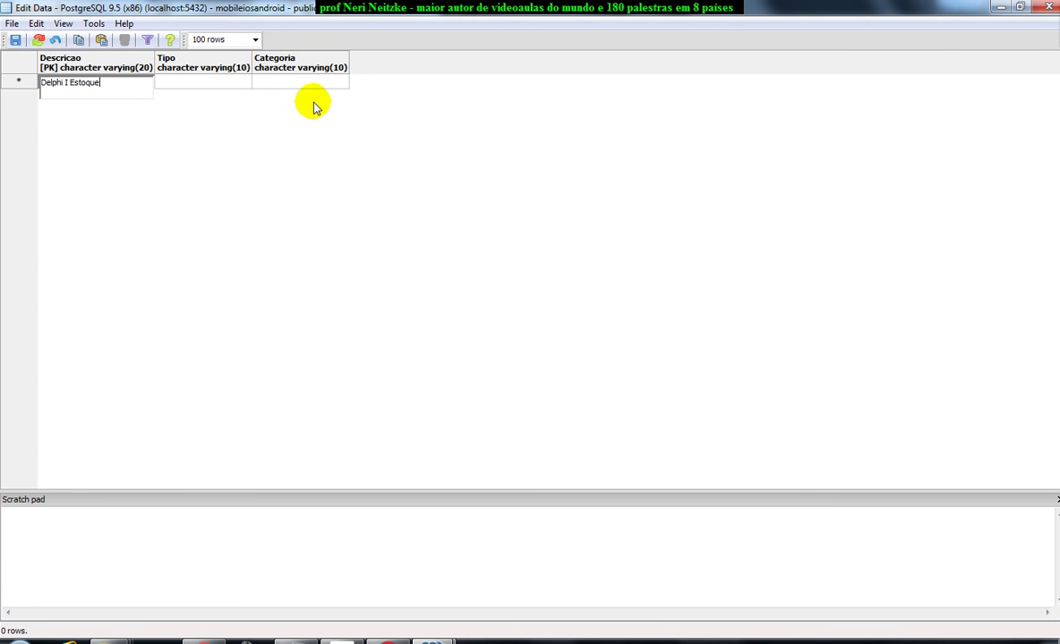
{"action": "key", "text": "Tab"}
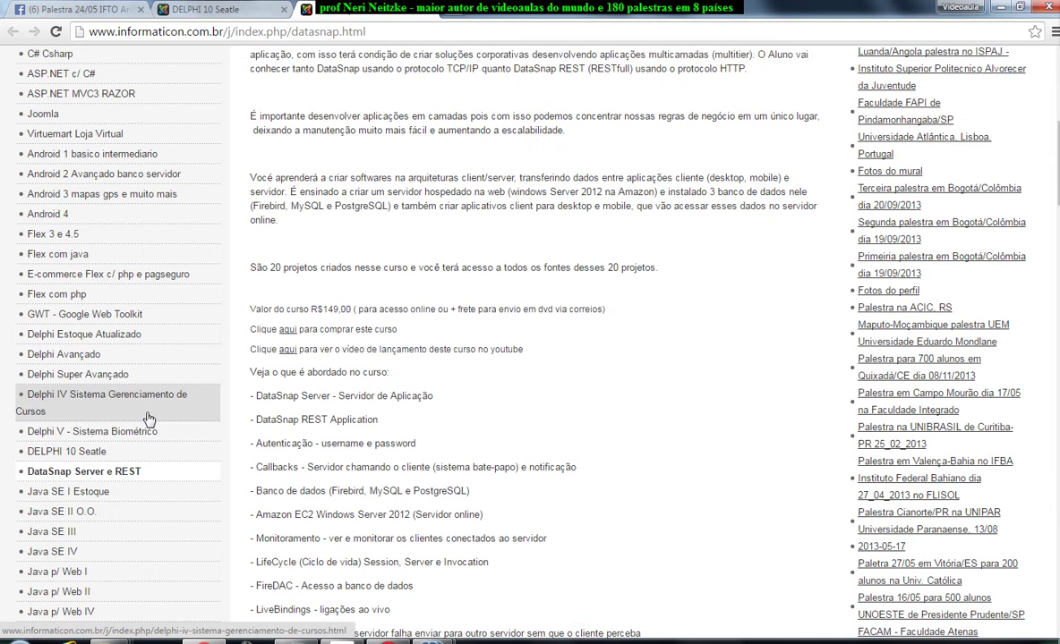
{"action": "scroll", "coordinate": [125, 374], "scroll_direction": "down", "scroll_amount": 3}
{"action": "scroll", "coordinate": [125, 374], "scroll_direction": "up", "scroll_amount": 2}
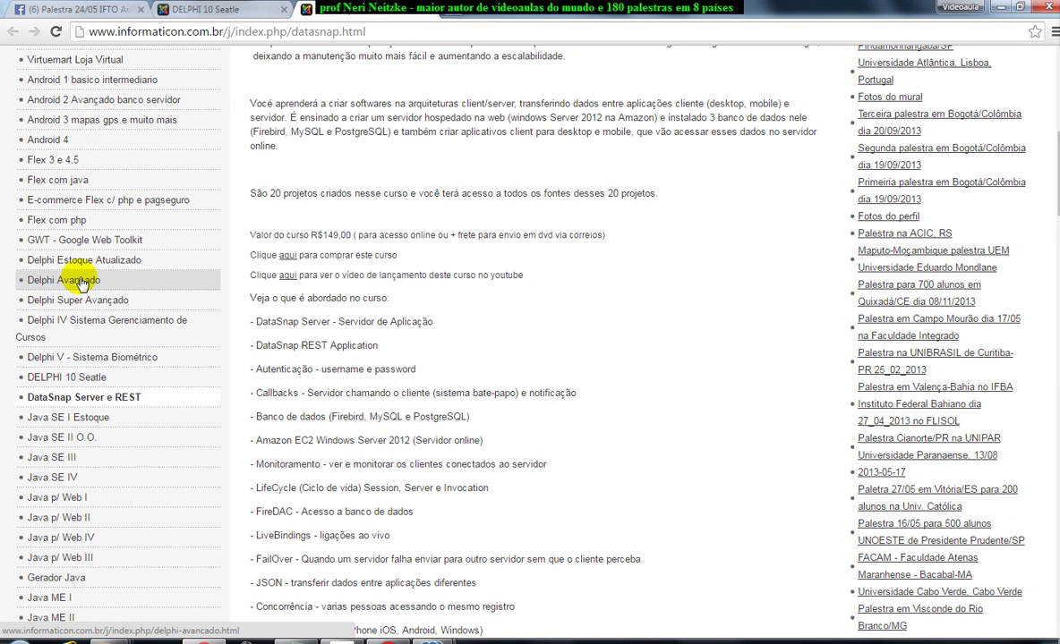
{"action": "key", "text": "alt+Tab"}
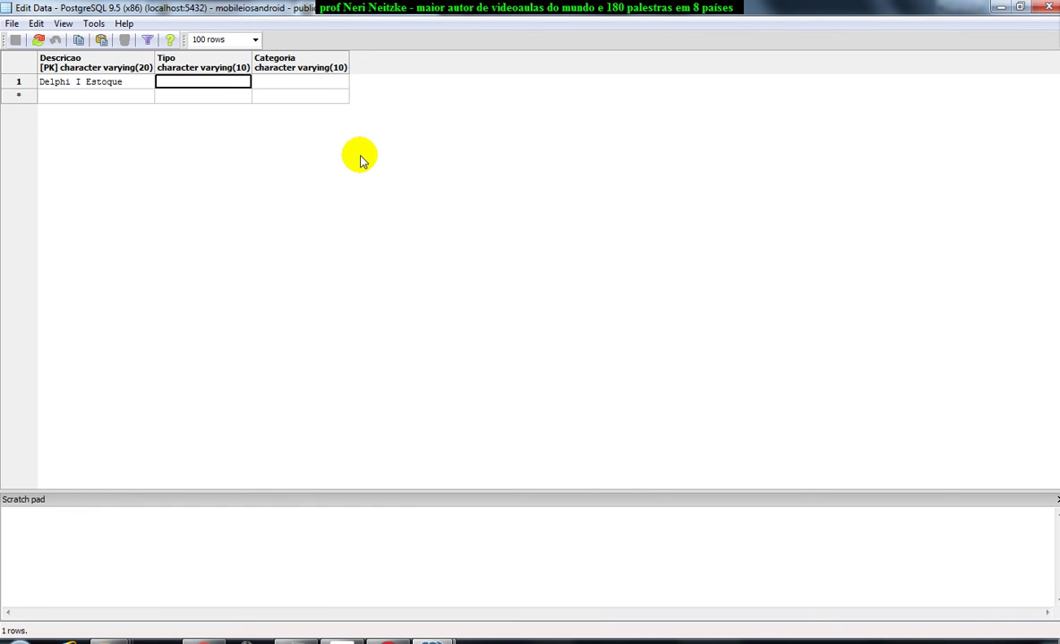
Step: Set the first row's Tipo to 'Desktop' and Categoria to 'Delphi'
{"action": "type", "text": "Desktop"}
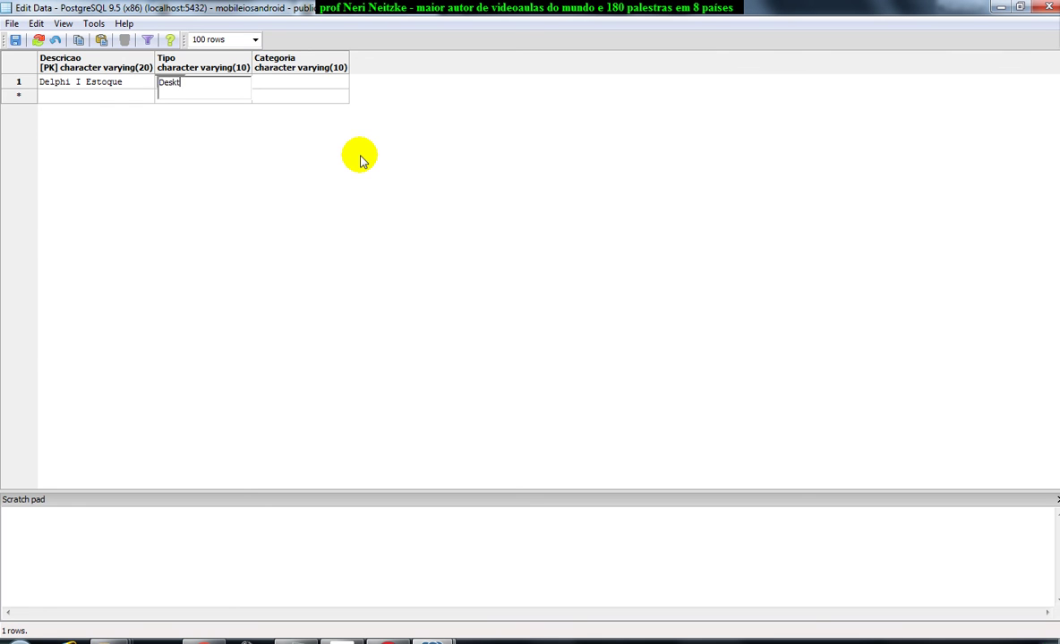
{"action": "key", "text": "Return"}
{"action": "key", "text": "Up"}
{"action": "key", "text": "Right"}
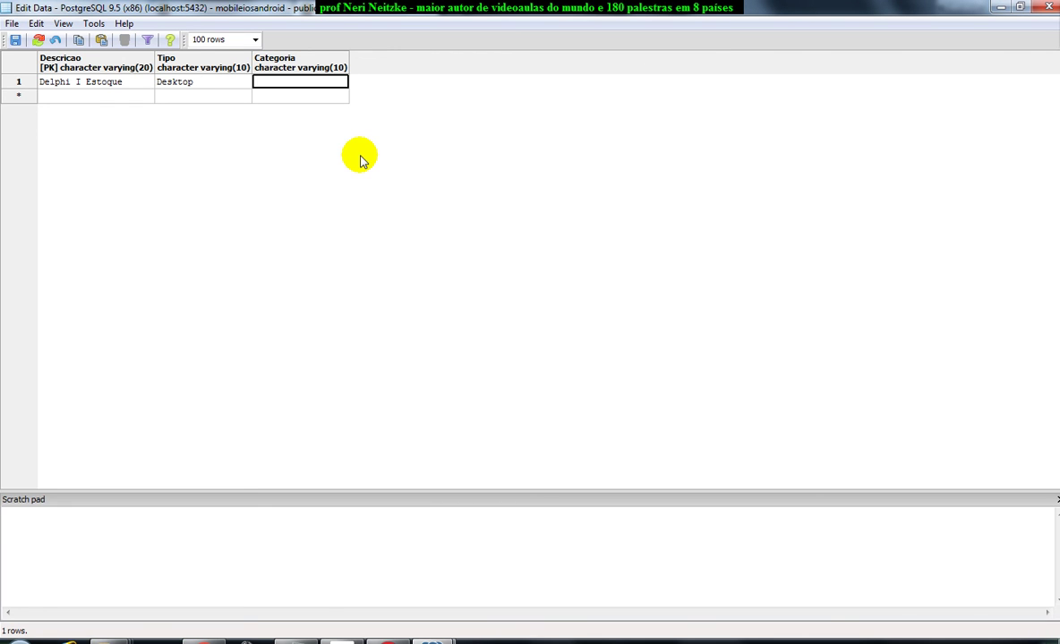
{"action": "type", "text": "De"}
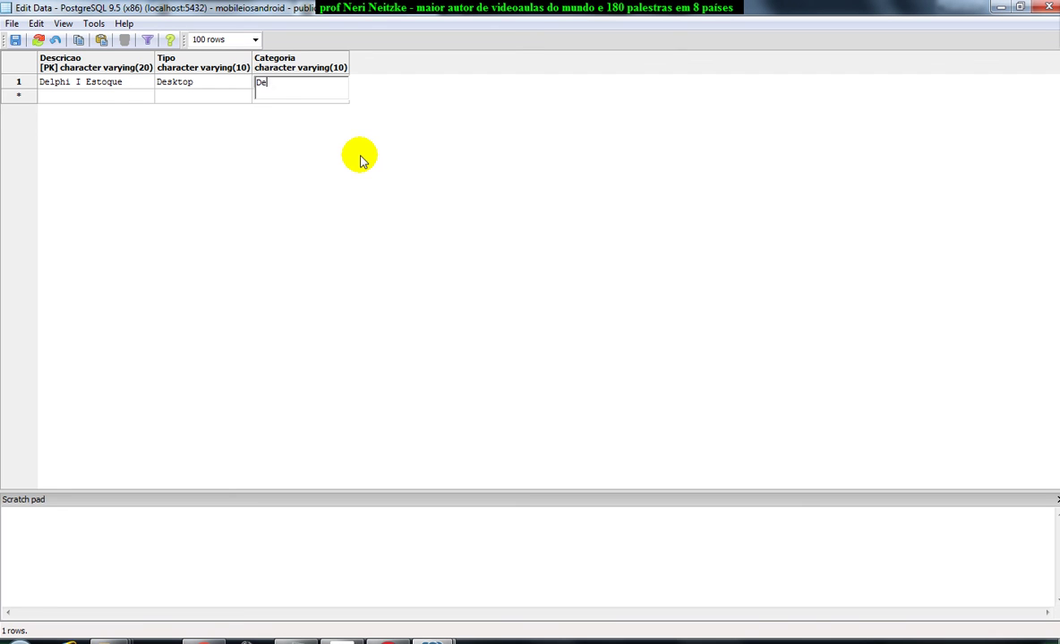
{"action": "type", "text": "lphi"}
{"action": "key", "text": "Tab"}
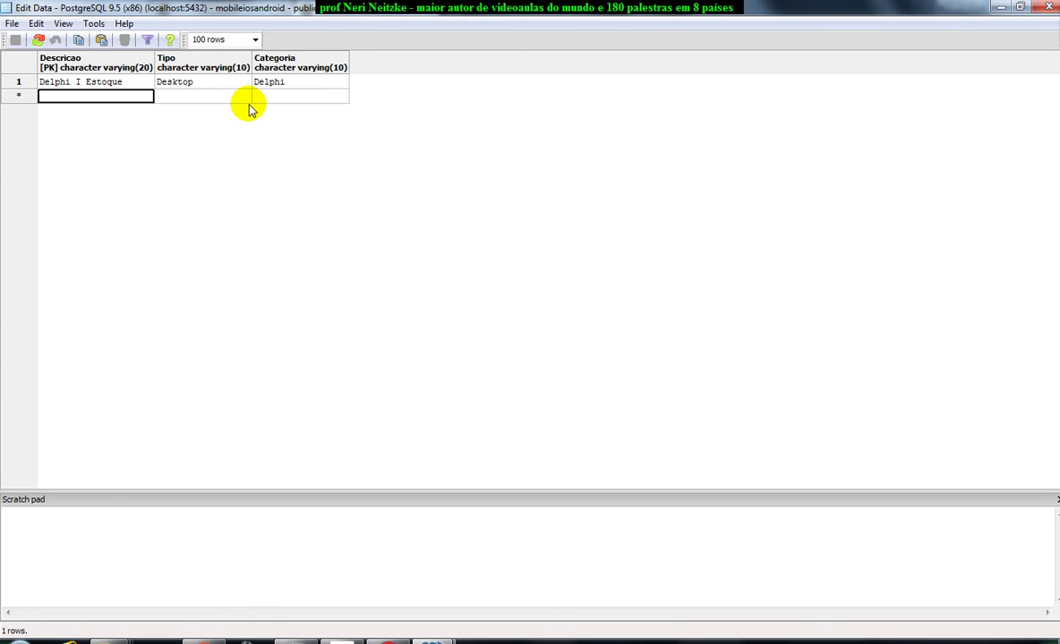
Step: Add the row 'Delphi II Avançado' / 'Desktop' / 'Delphi' and close the Edit Data window
{"action": "type", "text": "Delphi II Avançado"}
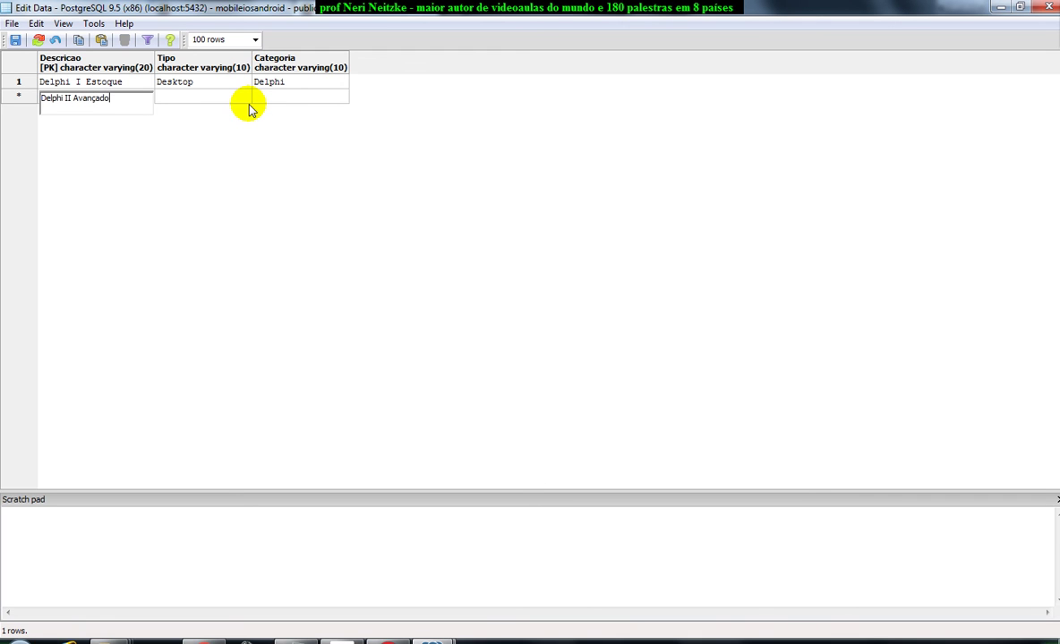
{"action": "key", "text": "Tab"}
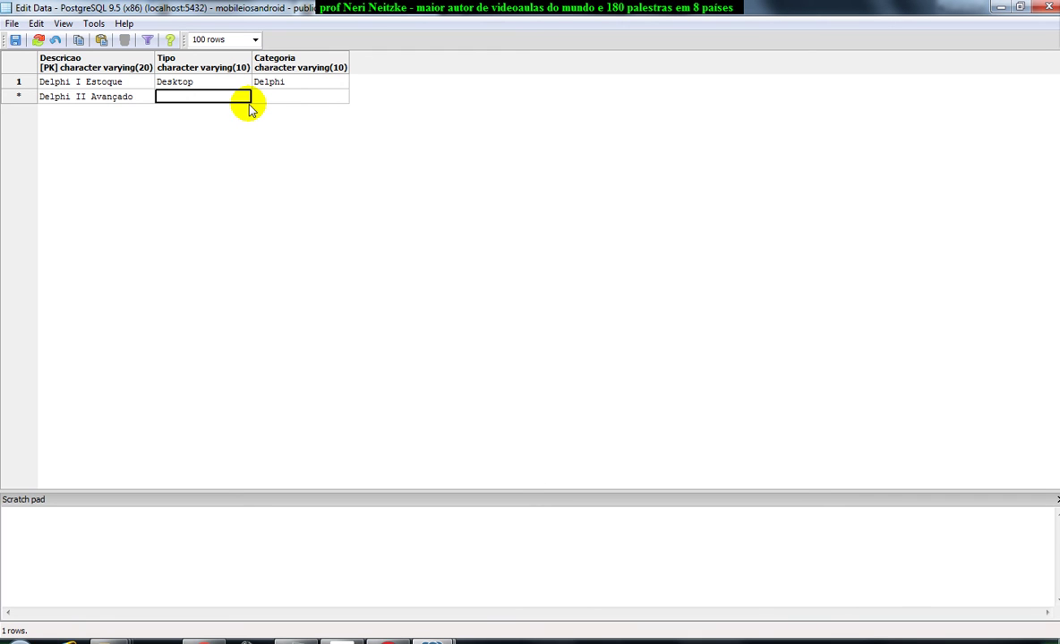
{"action": "type", "text": "Deskt"}
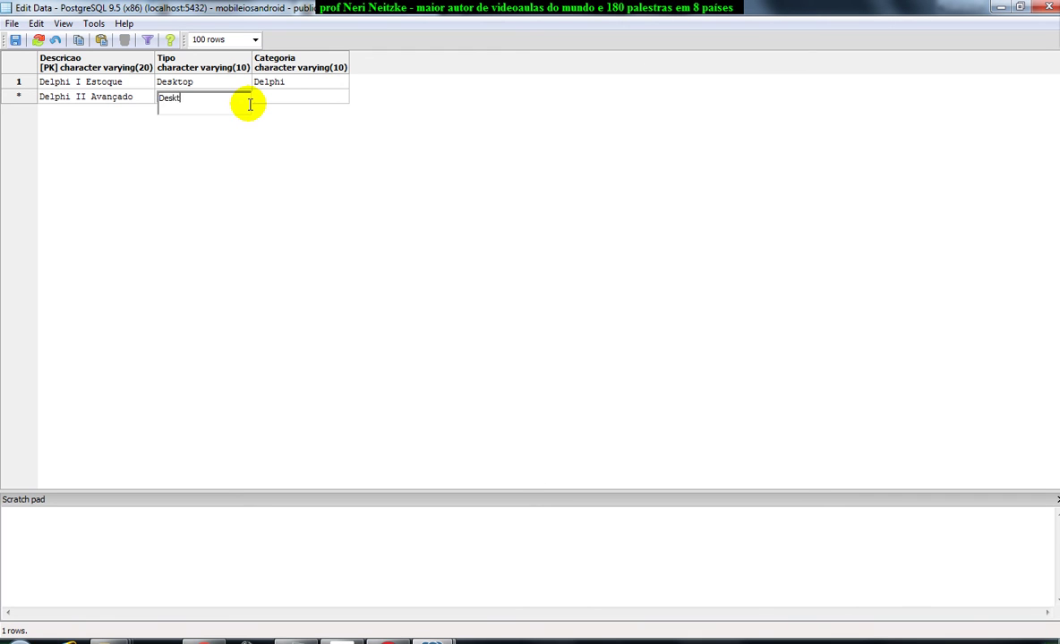
{"action": "type", "text": "op"}
{"action": "key", "text": "Tab"}
{"action": "type", "text": "Delphi"}
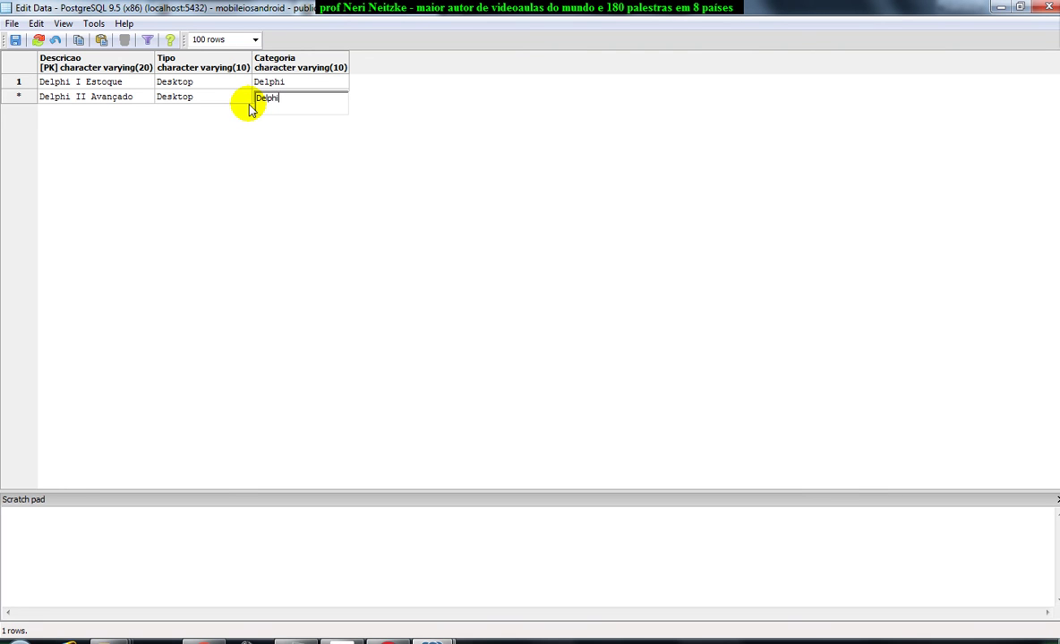
{"action": "key", "text": "Tab"}
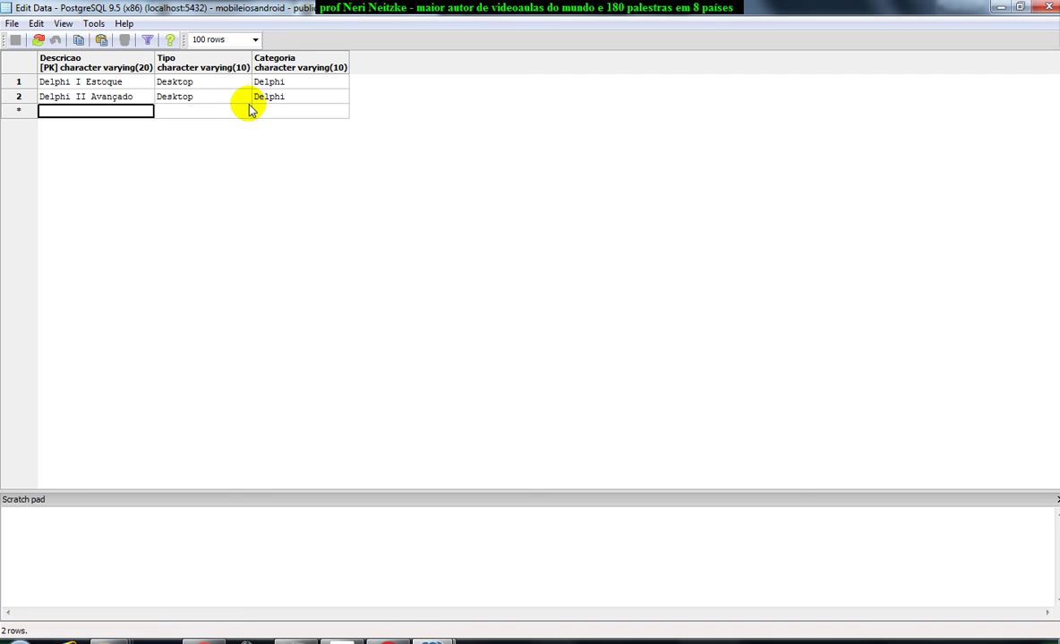
{"action": "key", "text": "Up"}
{"action": "key", "text": "Up"}
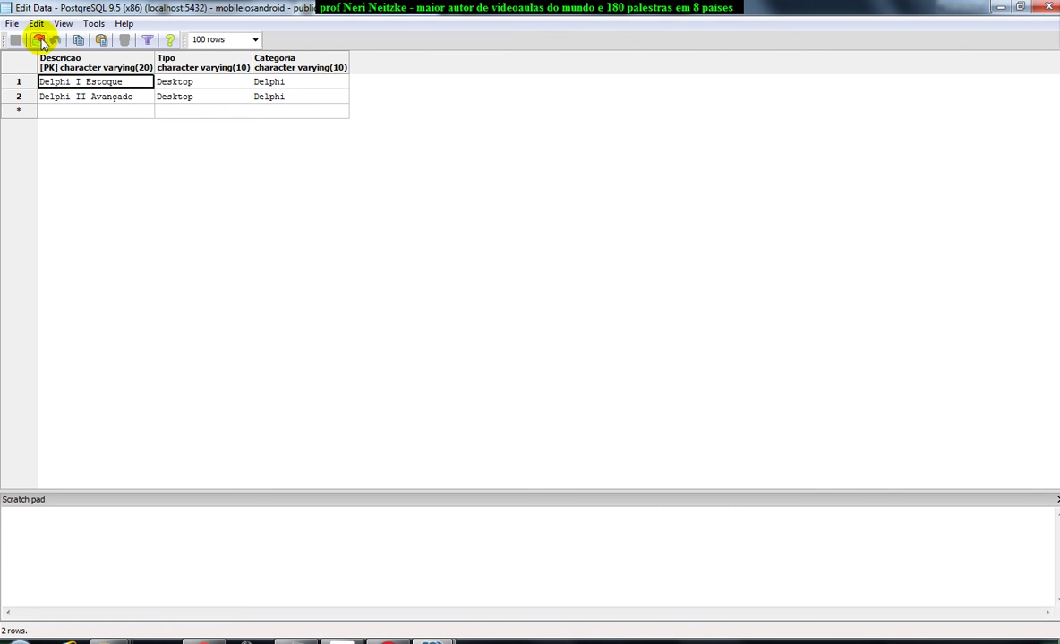
{"action": "left_click", "coordinate": [1046, 9]}
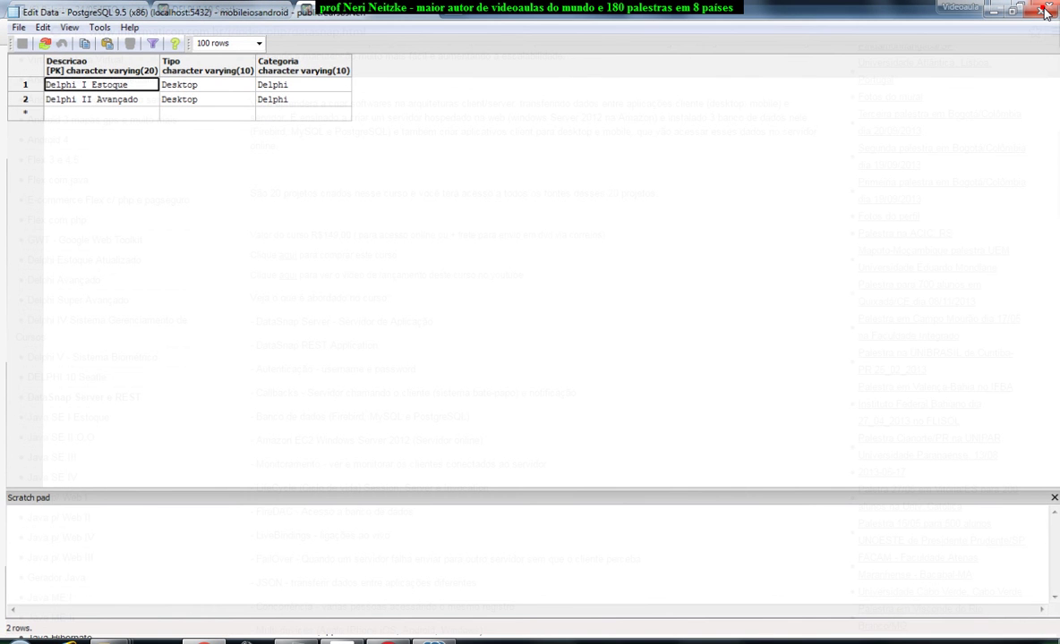